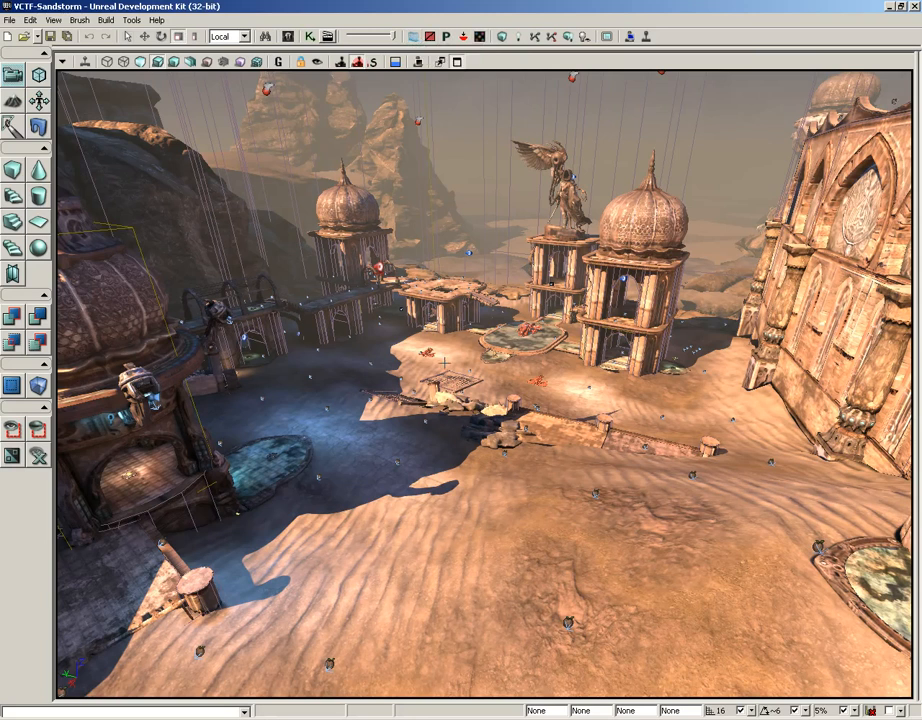
Allow translucent objects to be selected in the perspective viewport.
right_click_drag(474, 314, 476, 338)
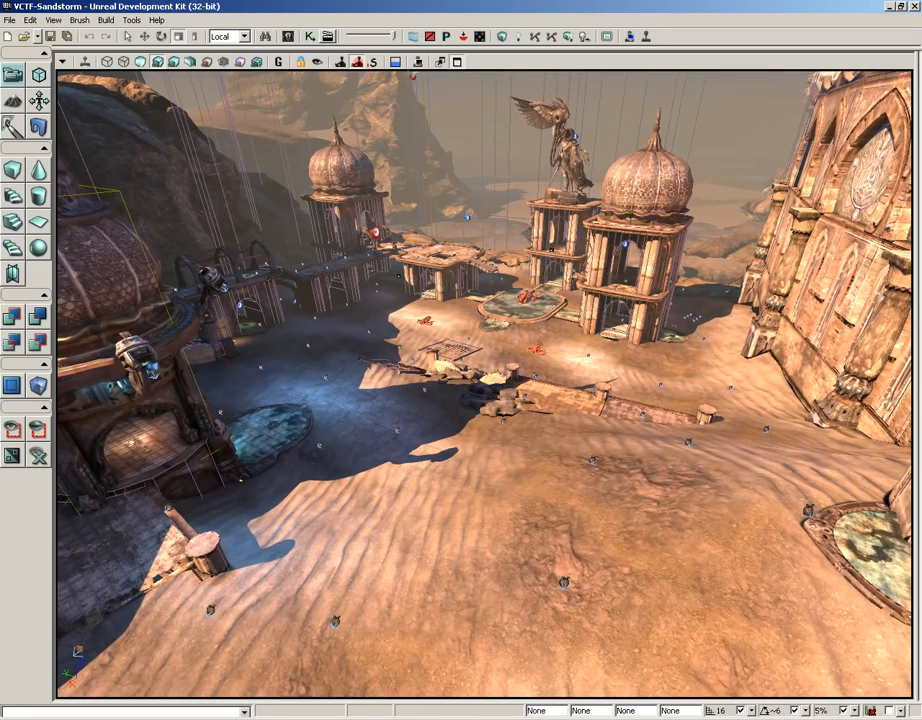
left_click(414, 40)
key("w")
right_click_drag(474, 314, 345, 232)
right_click_drag(240, 259, 150, 222)
right_click_drag(407, 299, 467, 326)
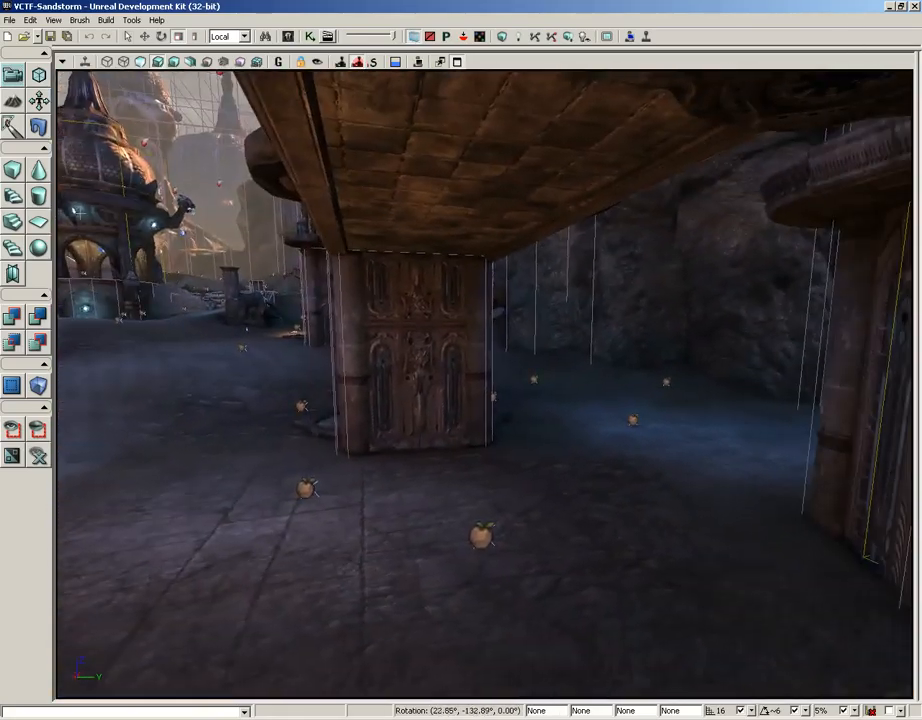
Search all assets in the Content Browser for "light" and limit the results to static meshes.
left_click(289, 36)
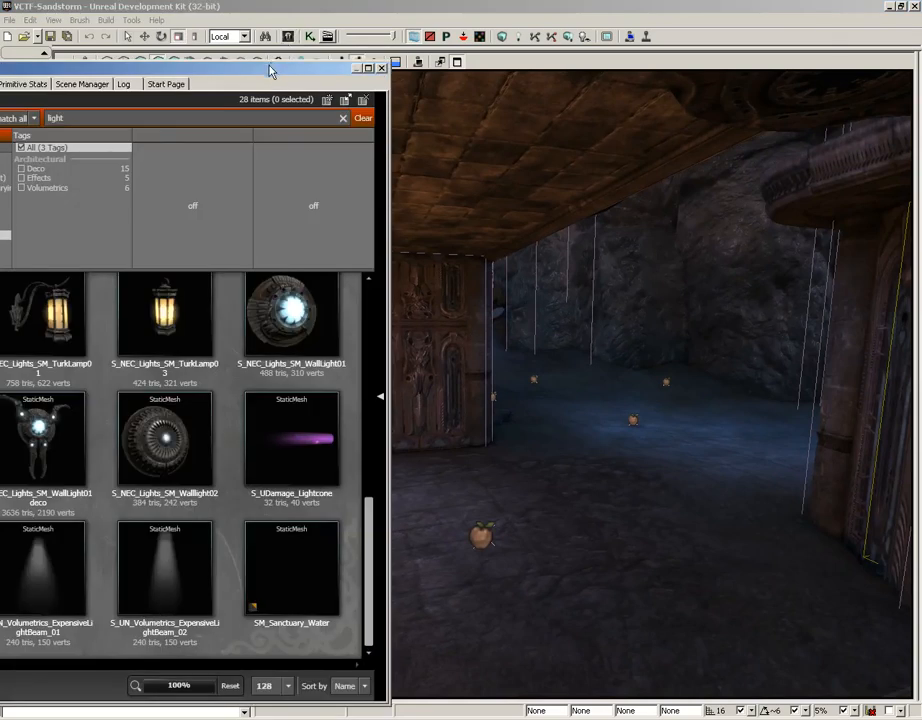
left_click_drag(269, 67, 708, 3)
left_click(210, 121)
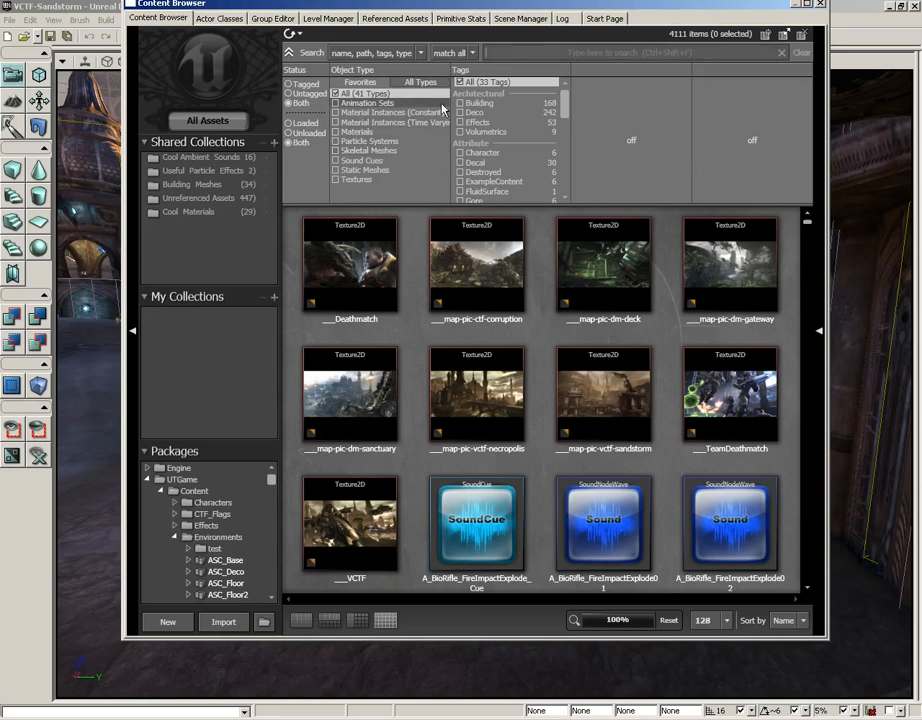
type("light")
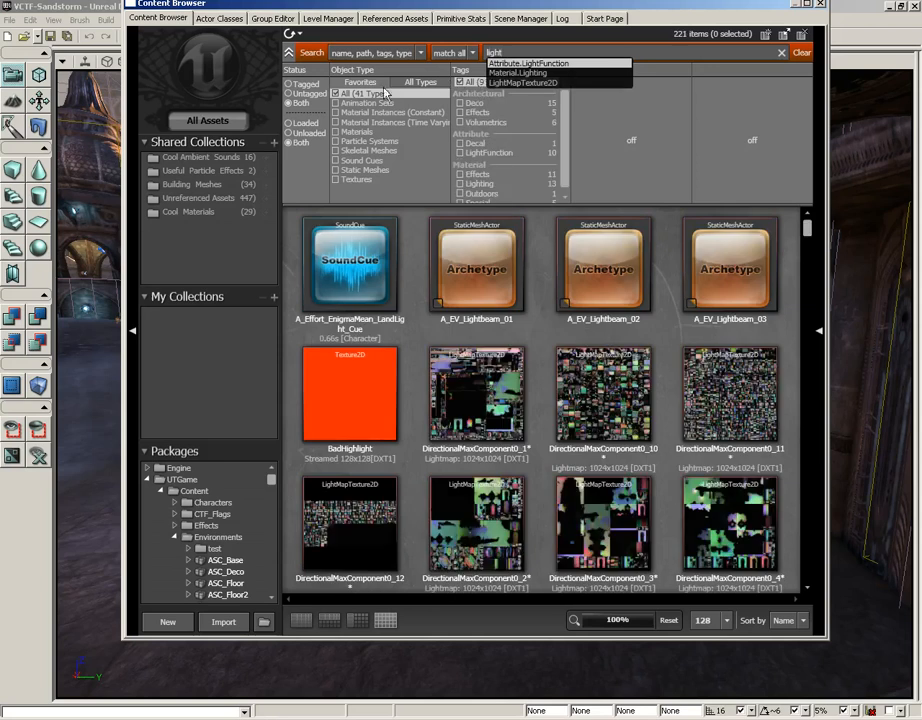
left_click(335, 171)
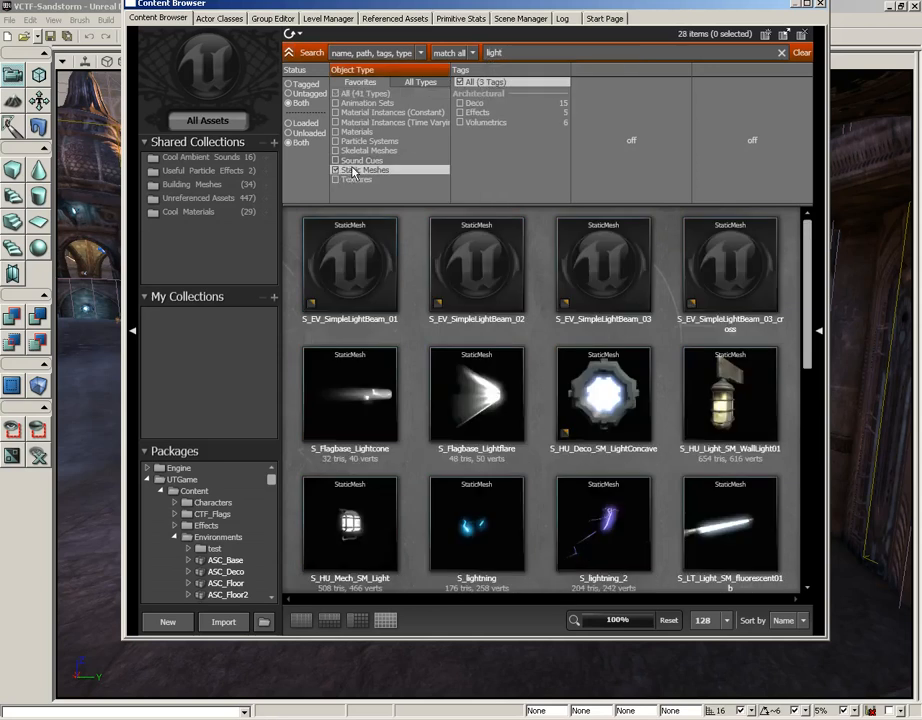
Place the S_UN_Volumetrics_ExpensiveLightBeam_02 static mesh under the tiled bridge ceiling and close the Content Browser.
left_click_drag(808, 253, 804, 492)
mouse_move(609, 522)
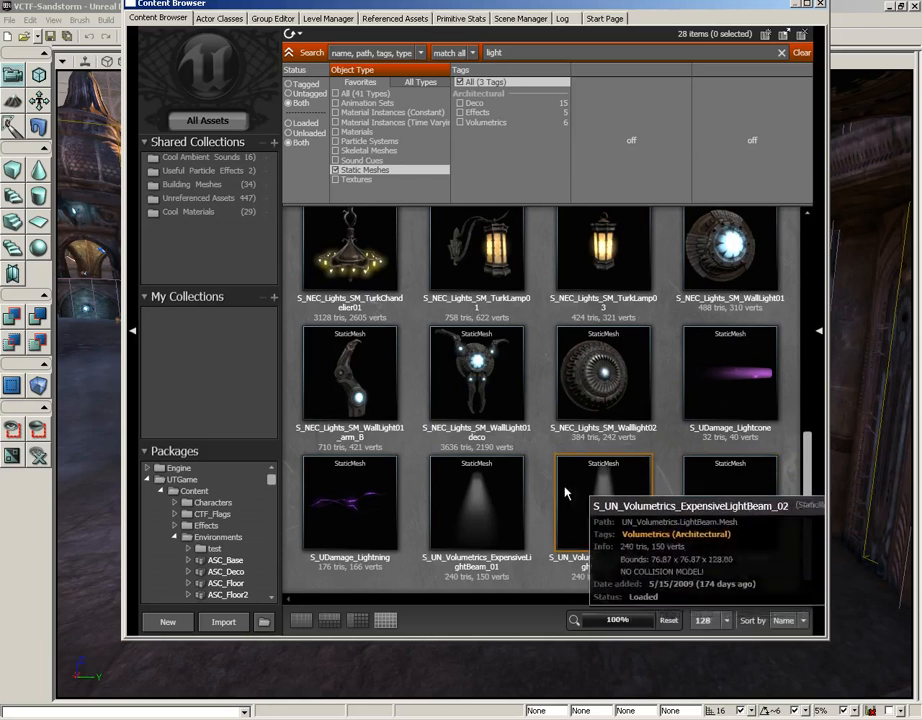
mouse_move(477, 513)
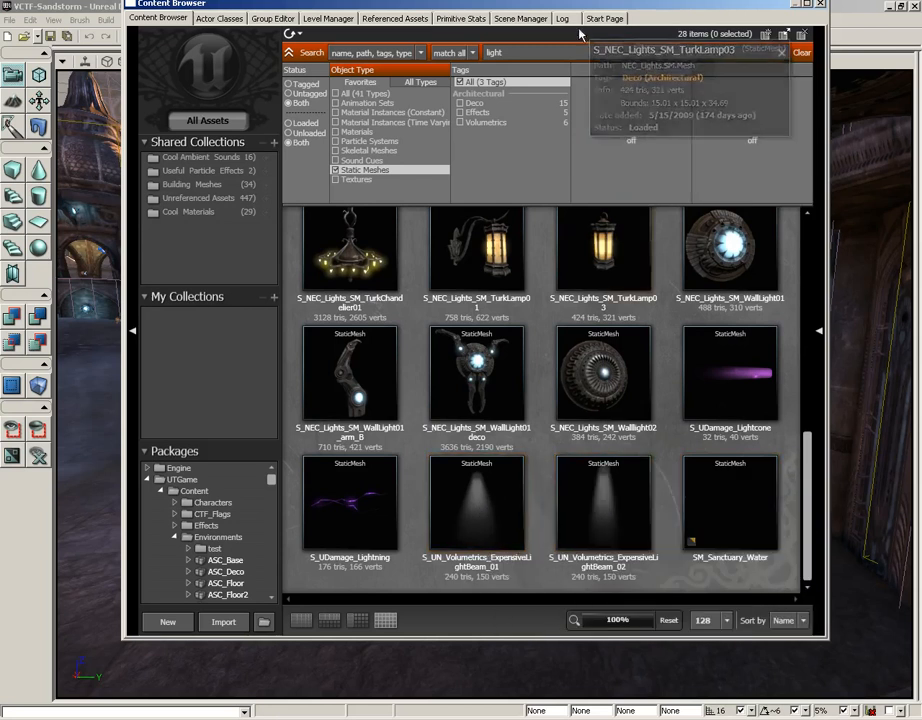
left_click(597, 525)
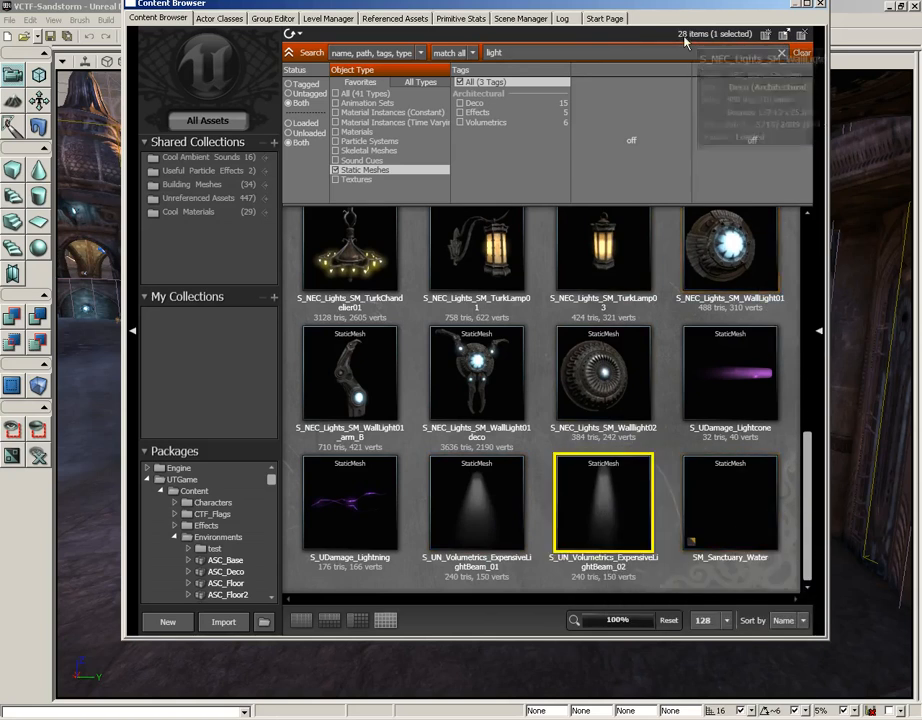
left_click_drag(682, 5, 187, 42)
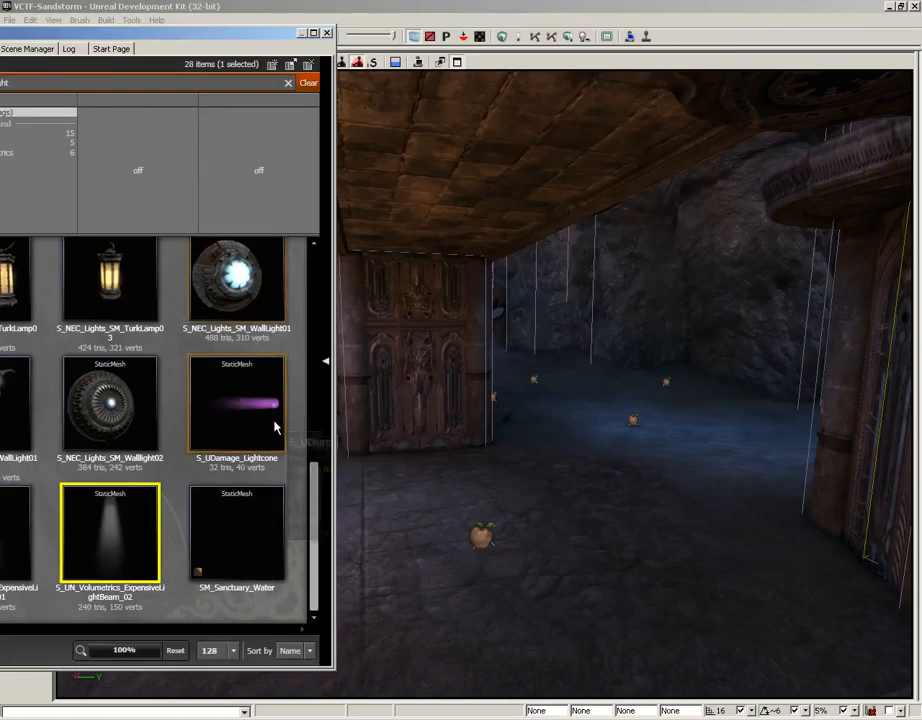
right_click_drag(523, 401, 508, 259)
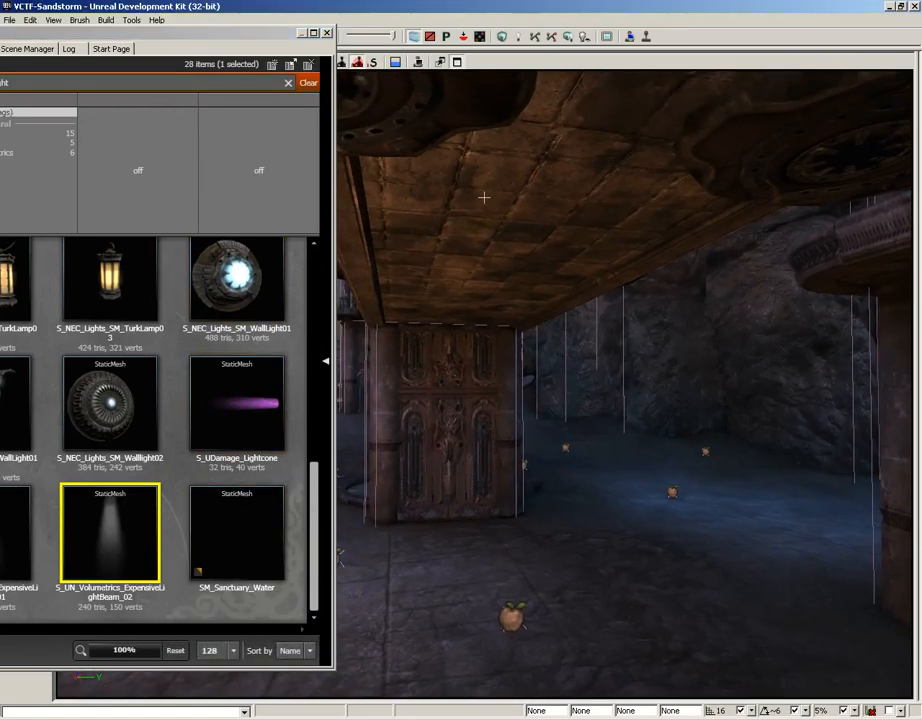
left_click_drag(109, 531, 485, 280)
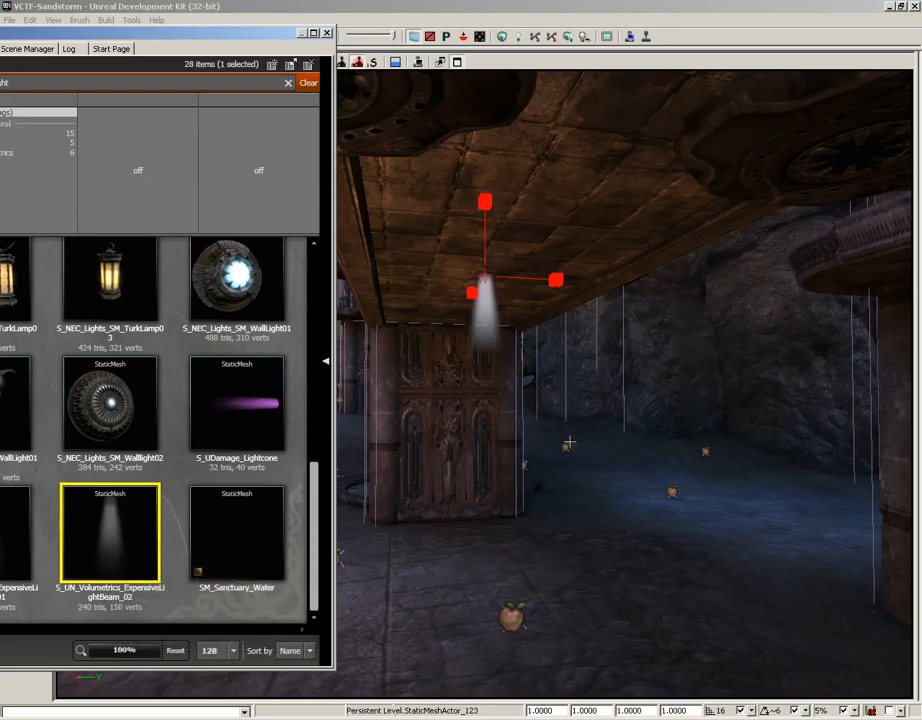
left_click(328, 35)
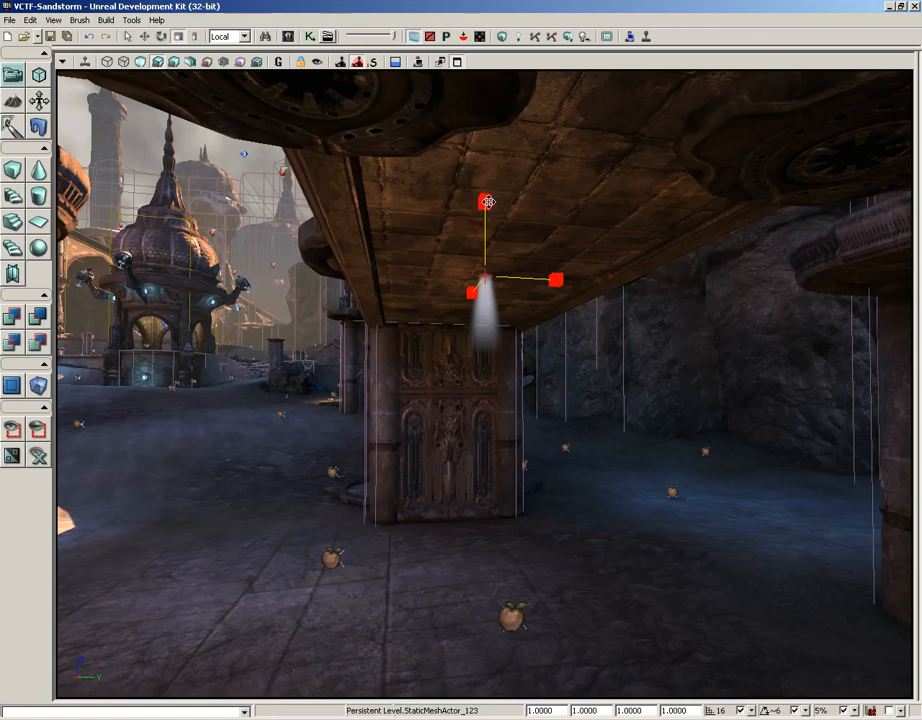
Scale the light beam mesh uniformly to about 3.46 so it reaches toward the ground.
key("space")
left_click_drag(515, 196, 512, 203)
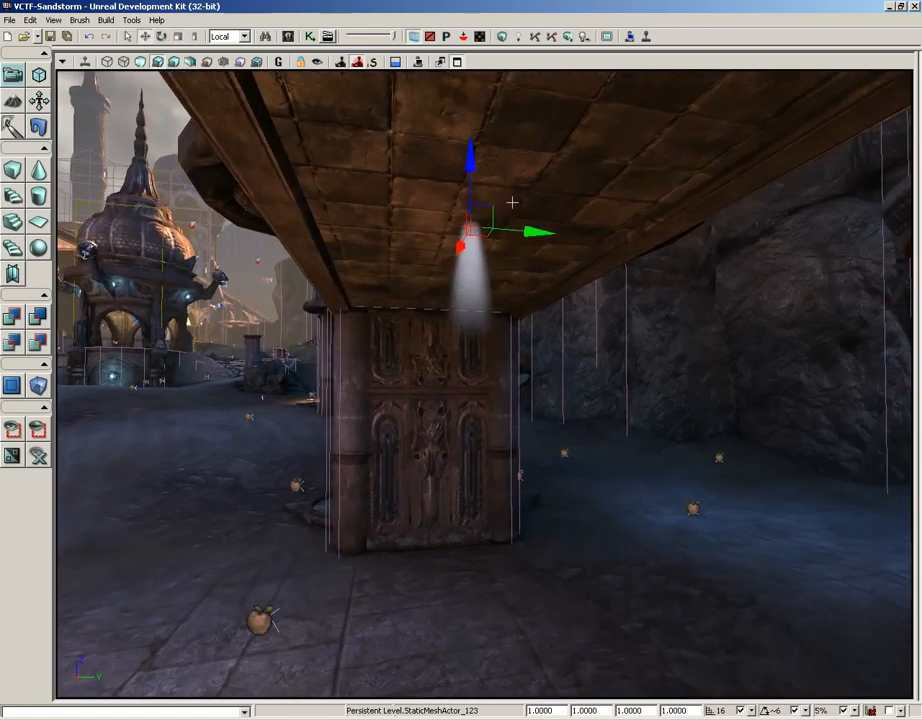
key("space")
key("space")
left_click_drag(539, 165, 469, 446)
mouse_move(745, 498)
right_mouse_down()
mouse_move(700, 531)
mouse_move(718, 472)
mouse_move(720, 496)
mouse_move(749, 508)
right_mouse_up()
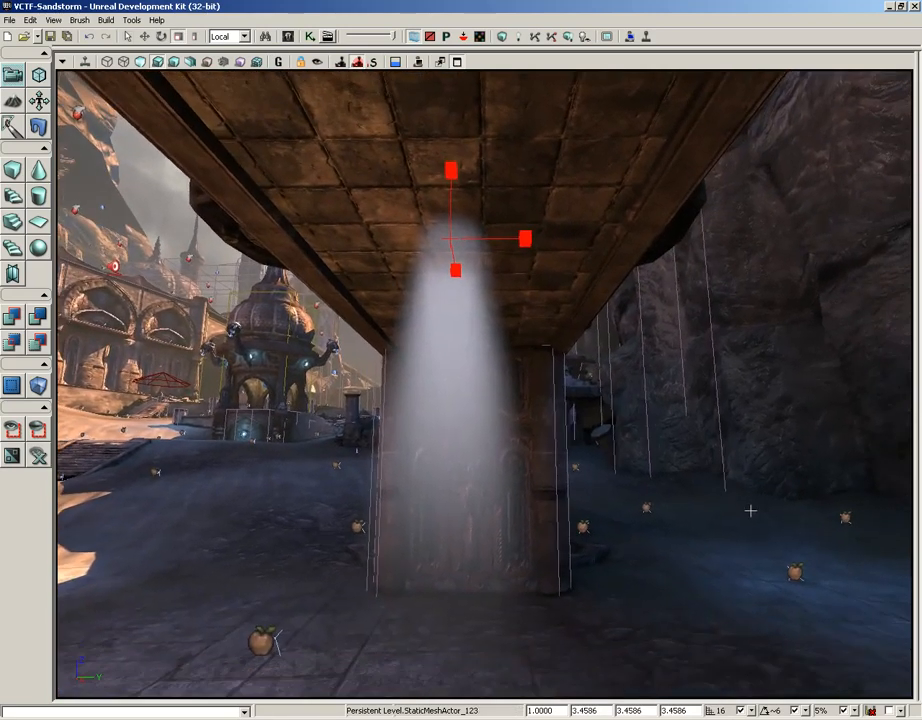
Disable translucent selection and select the wall meshes behind the light beam by picking through it.
left_click(412, 38)
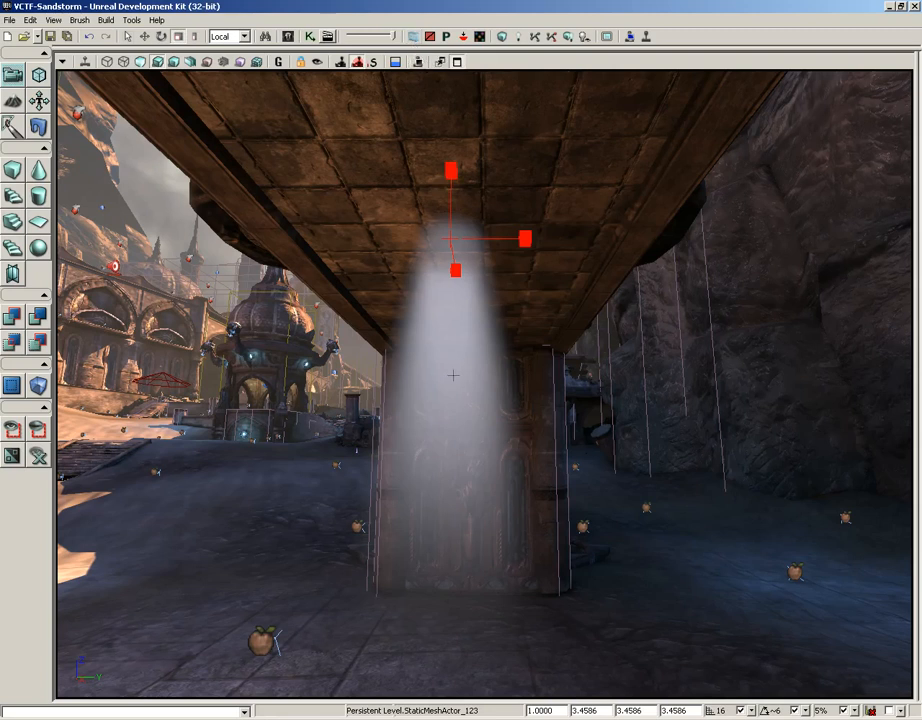
left_click(465, 401)
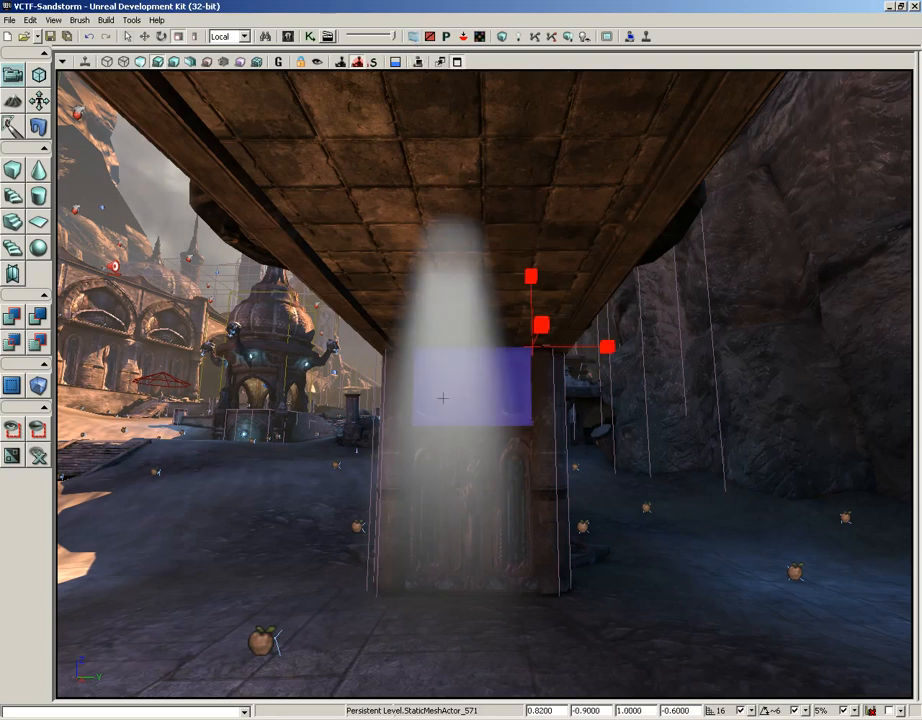
right_click_drag(477, 387, 501, 380)
right_click_drag(446, 397, 434, 411)
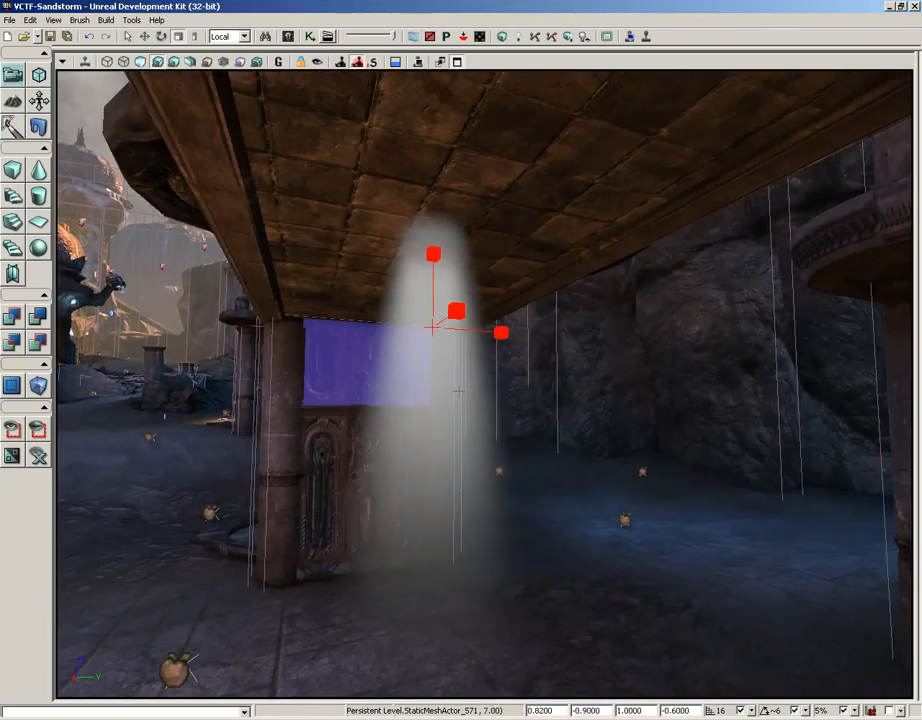
left_click(369, 471)
right_click_drag(373, 432, 386, 431)
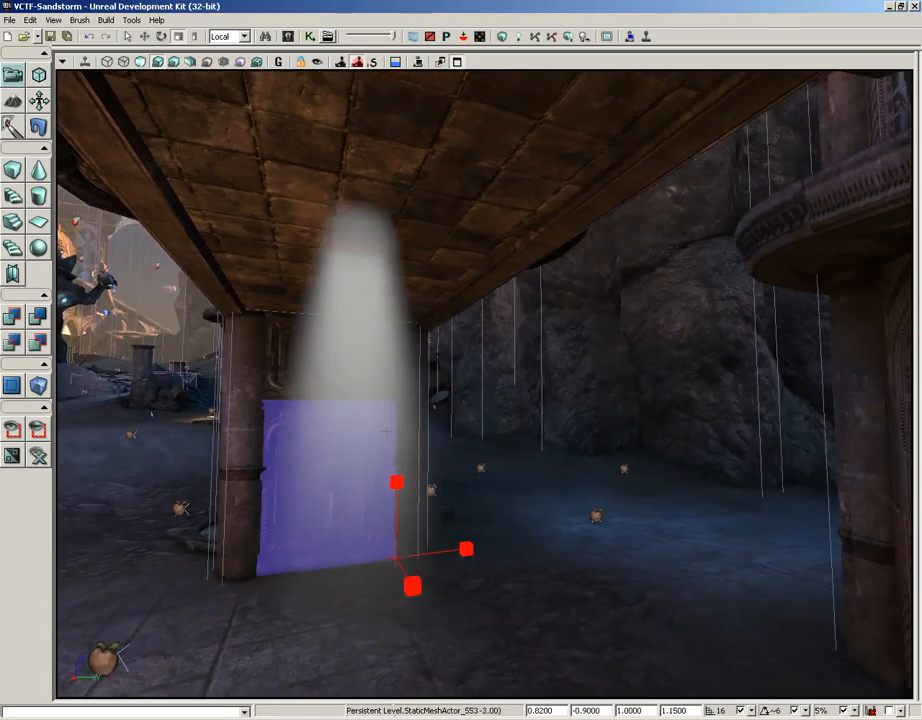
left_click(335, 381)
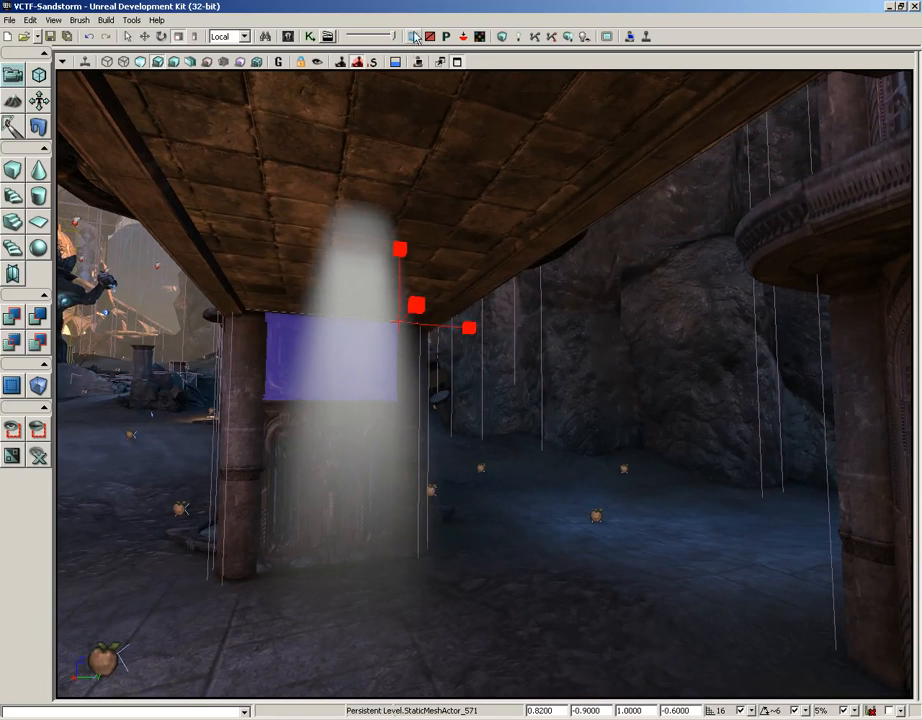
Re-enable translucent selection and select the light beam itself under the bridge.
left_click(363, 378)
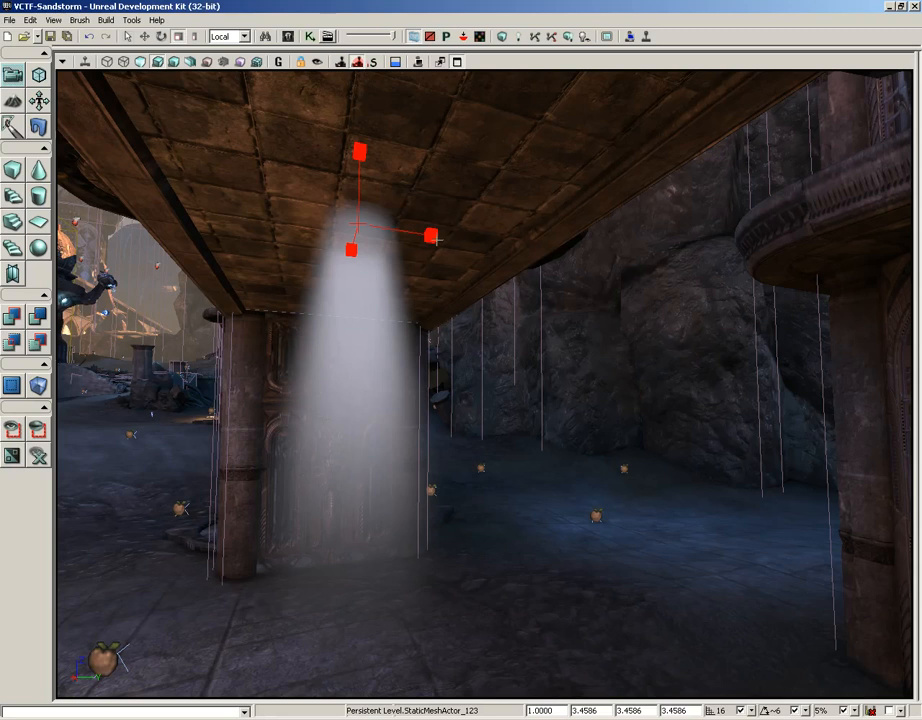
right_click_drag(444, 370, 421, 335)
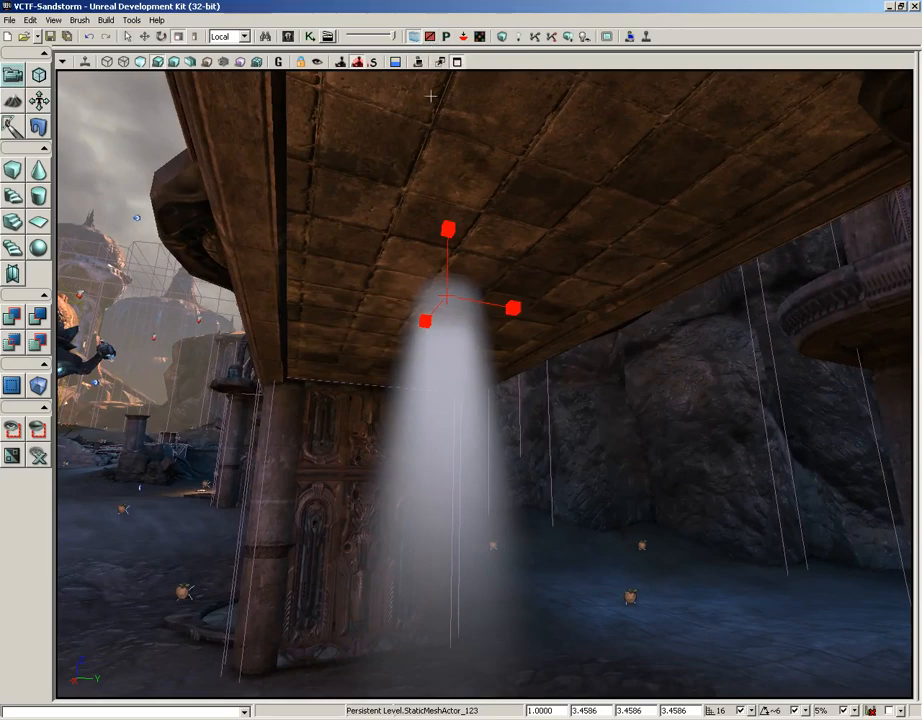
Select blocking volumes against the sky by their wireframe edges, ending with the large ForcedDirVolume around the map.
right_click_drag(360, 323, 270, 130)
left_click(448, 226)
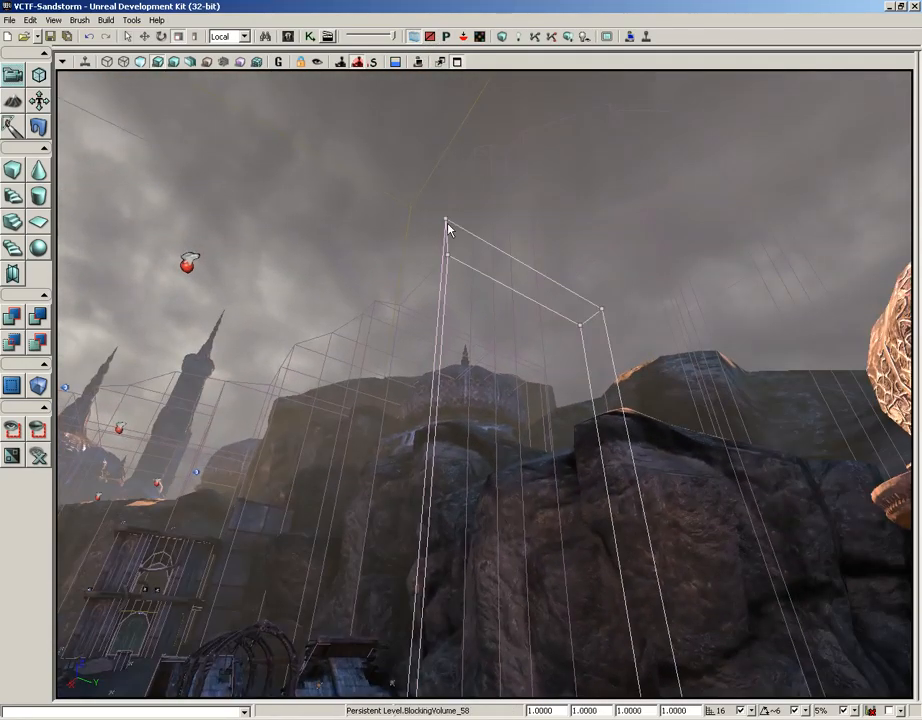
left_click(453, 201)
right_click_drag(453, 201, 808, 152)
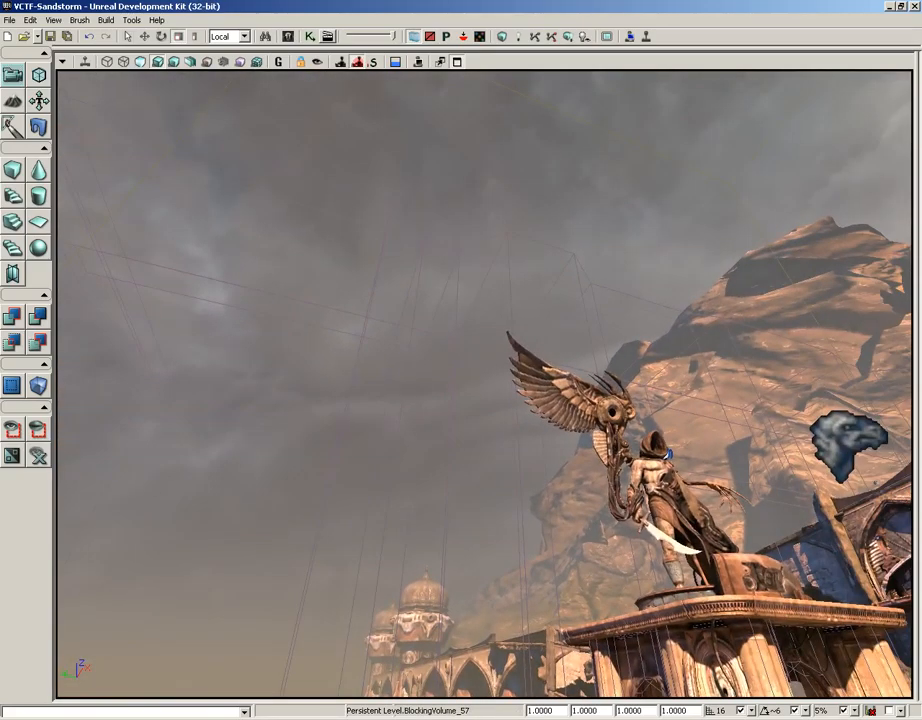
left_click(458, 262)
right_click_drag(458, 262, 580, 230)
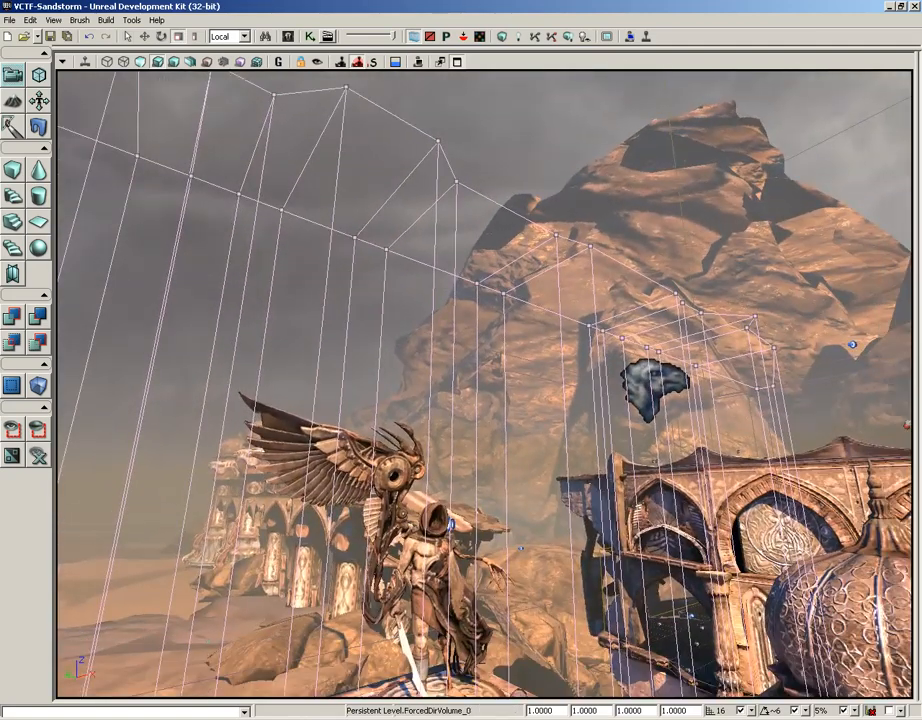
Turn on the shaded display of the selected volume's surfaces and turn it off again.
left_click(430, 38)
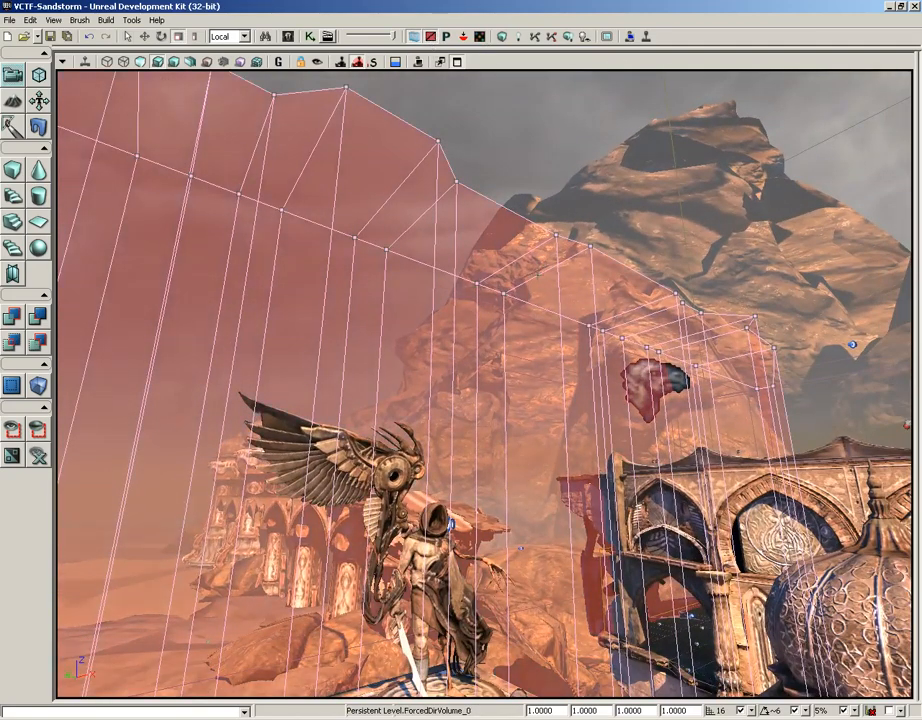
right_click_drag(484, 384, 430, 365)
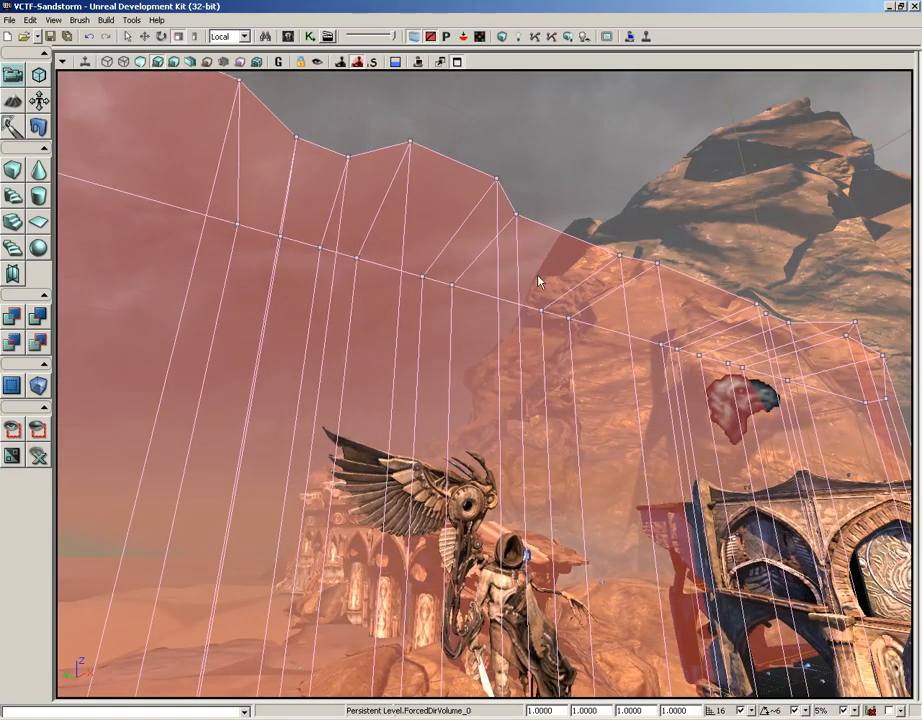
left_click(414, 37)
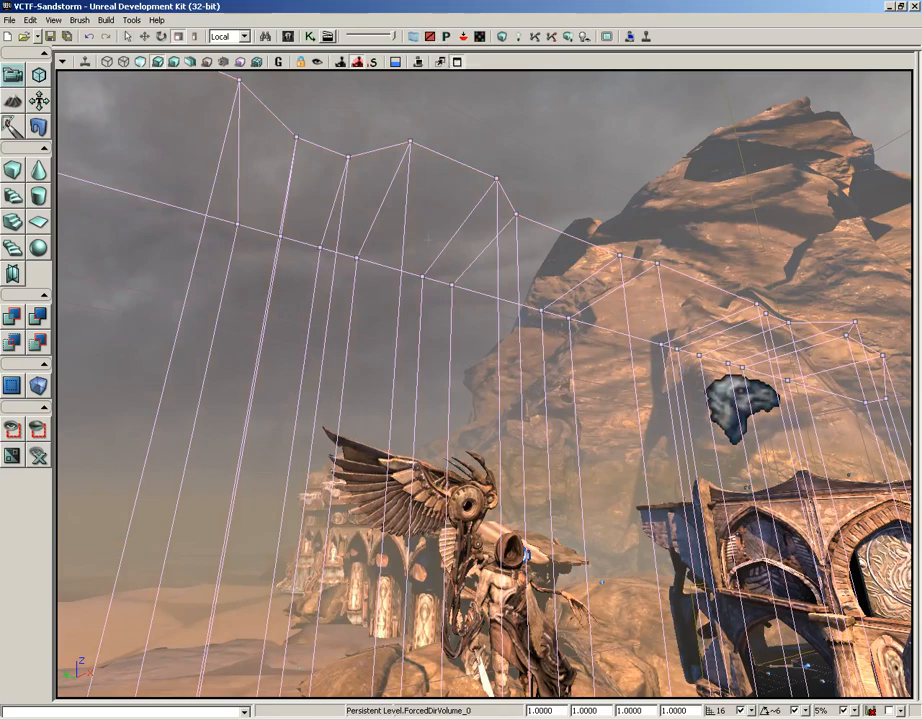
Select the rock cliff mesh behind the winged statue.
right_click_drag(417, 312, 440, 390)
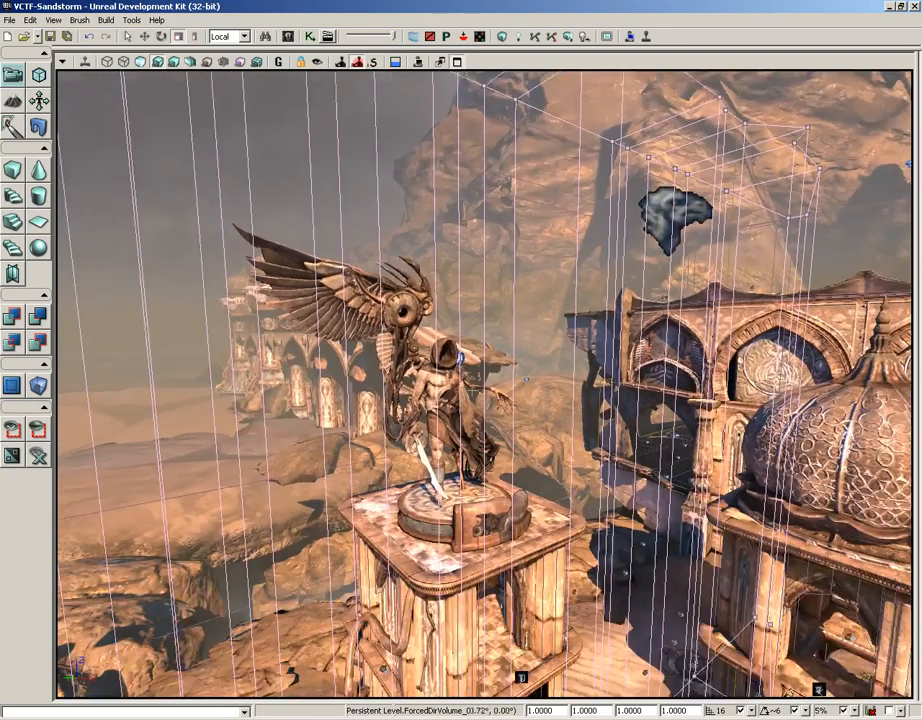
left_click_drag(417, 312, 430, 224)
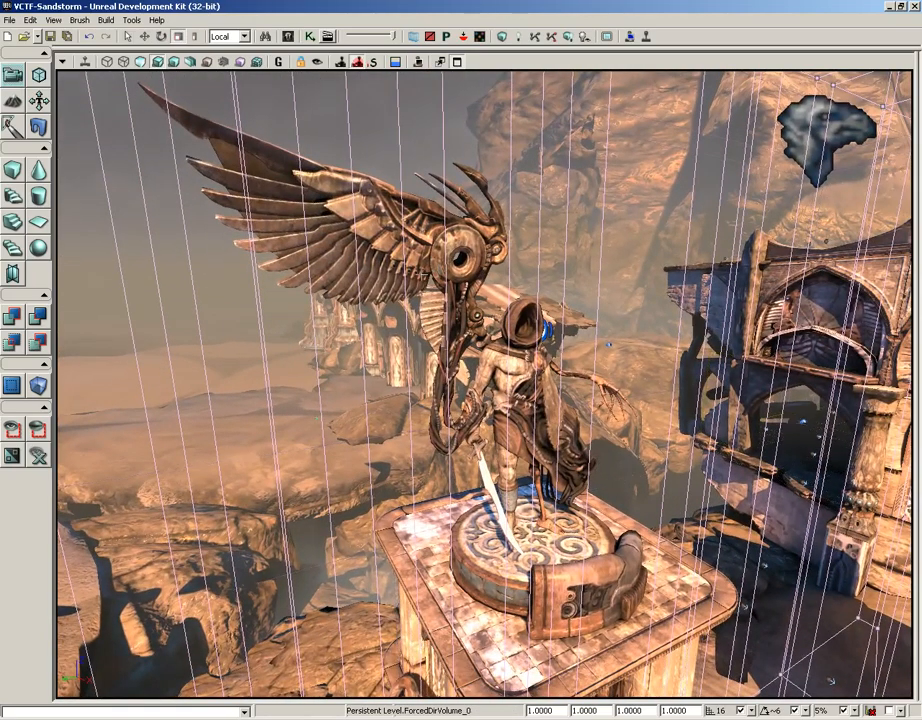
left_click_drag(430, 300, 462, 340)
left_click(543, 150)
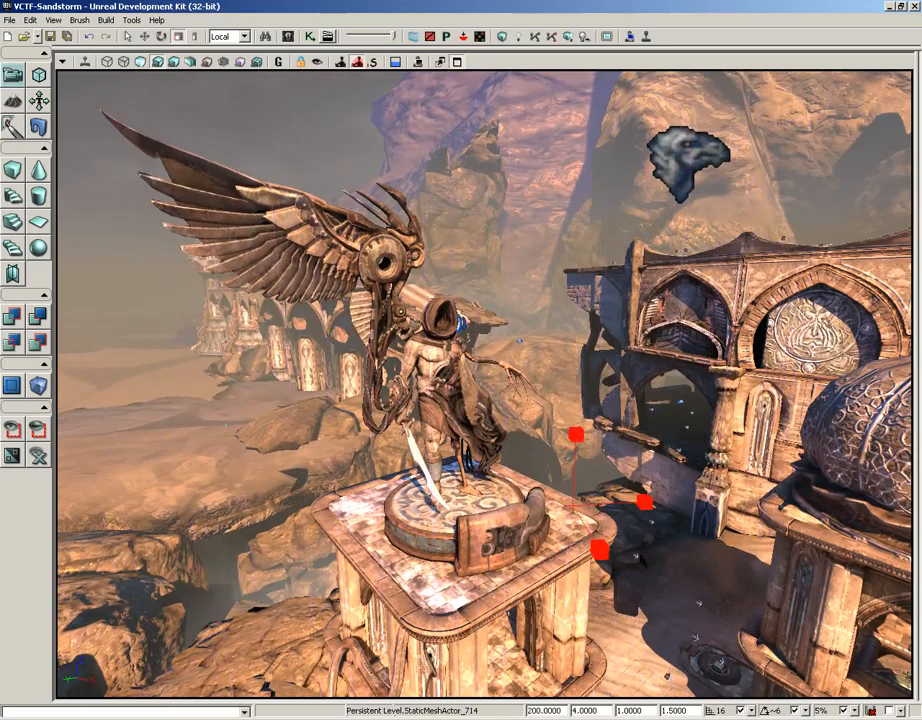
Select the statue's winged creature, robed figure, hanging cables and circular base together.
right_click_drag(543, 250, 486, 250)
left_click_drag(486, 250, 456, 230)
right_click_drag(456, 230, 424, 229)
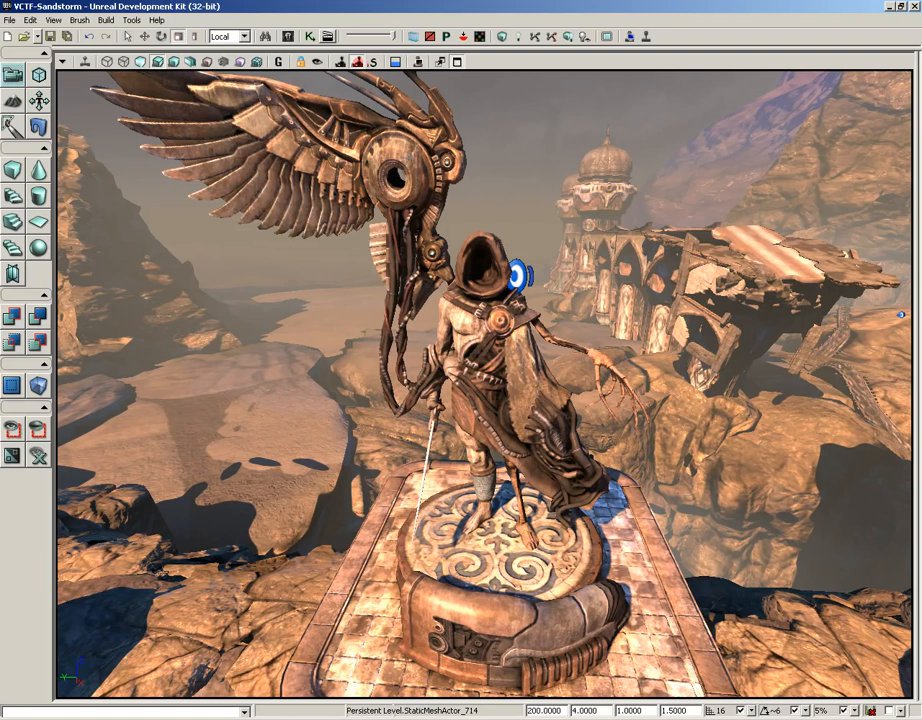
left_click(345, 150)
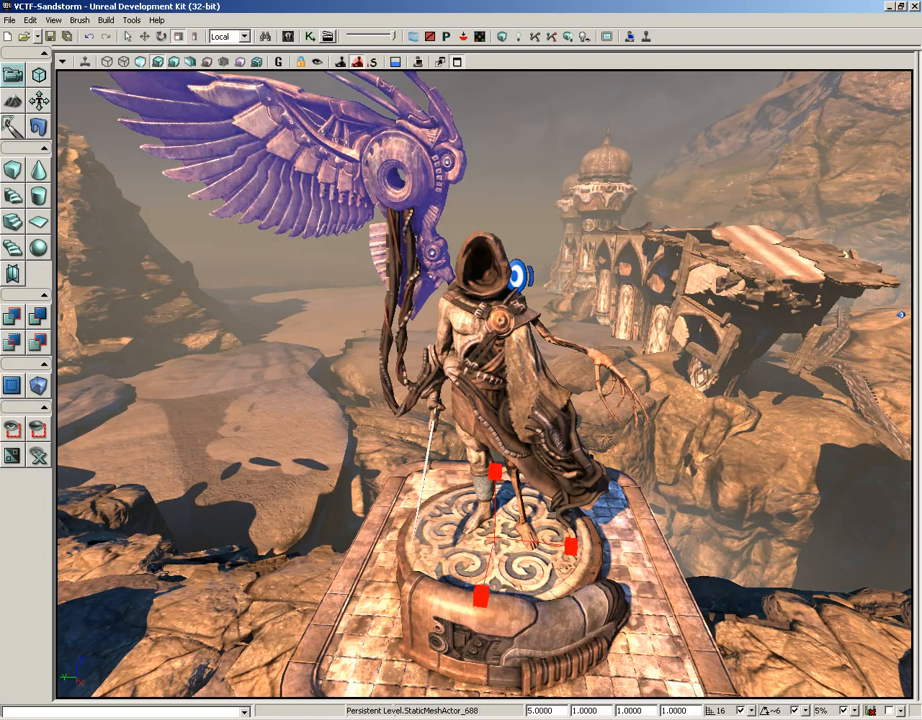
left_click(488, 345, "ctrl")
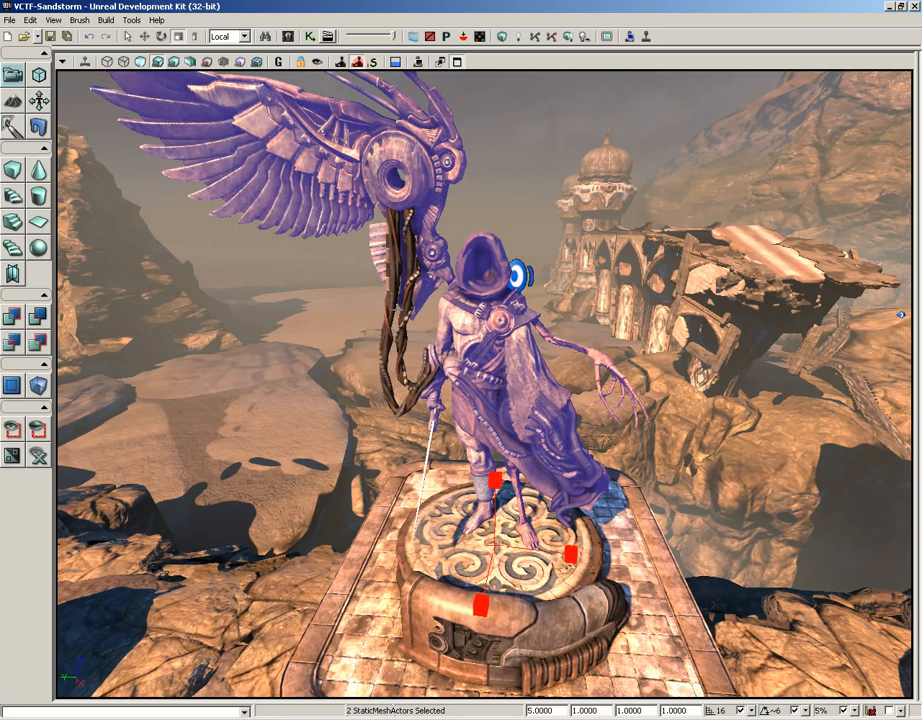
left_click(400, 330, "ctrl")
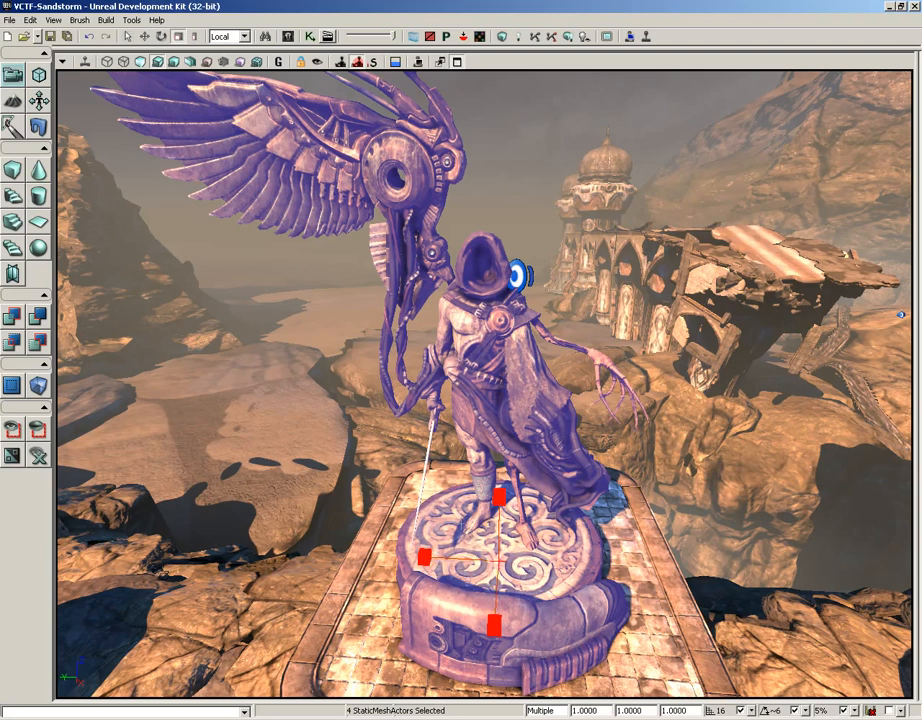
Create a prefab from the selected statue meshes in package Temp_prefabPackage, group Prefabs, named CoolGrimReaperSTat, and replace the actors with its instance.
right_click(446, 136)
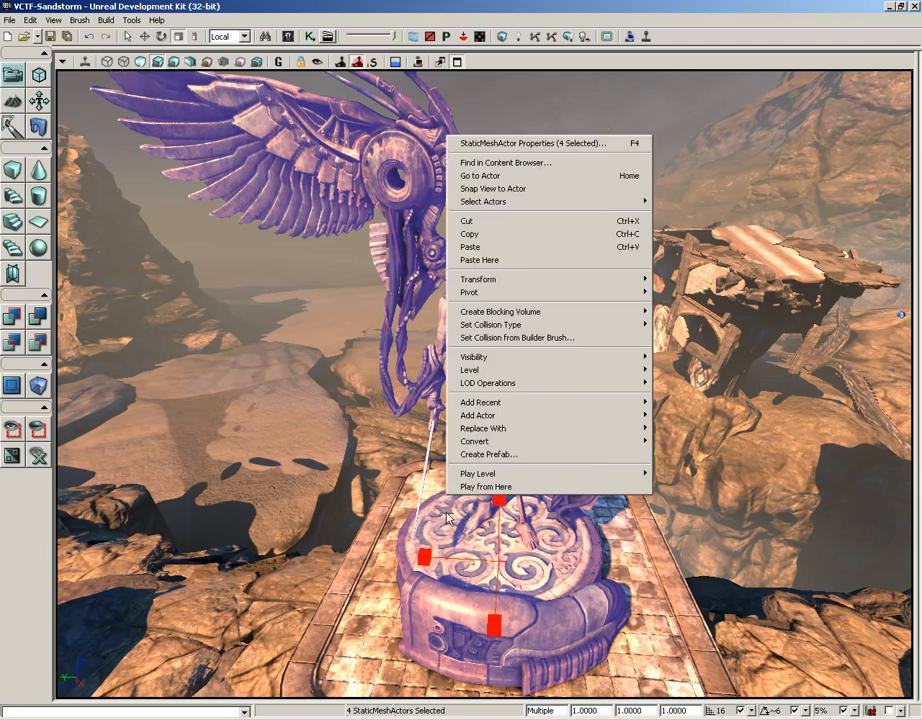
left_click(491, 455)
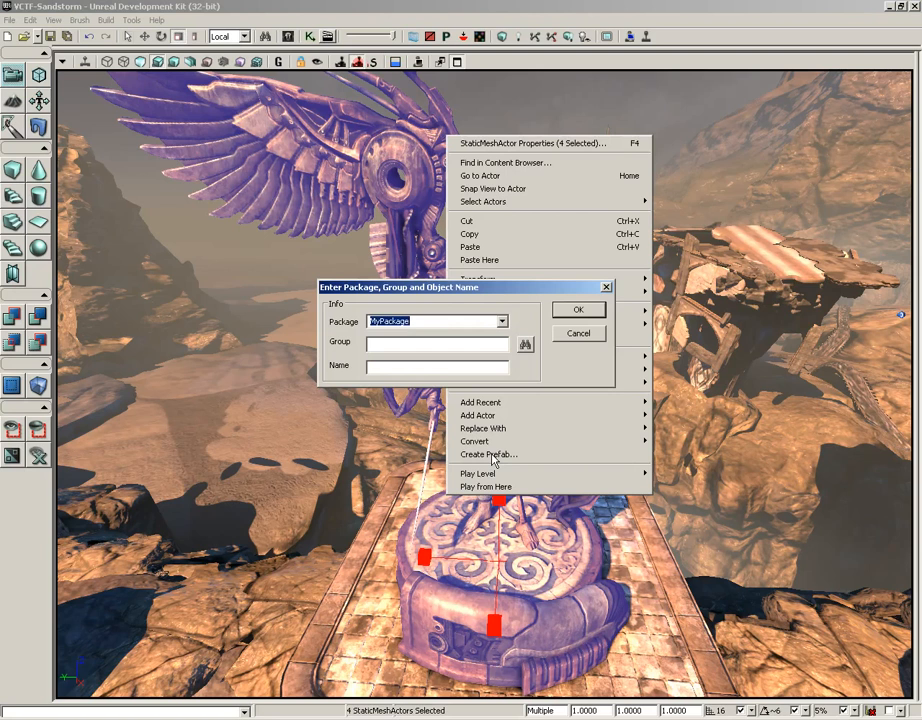
type("Temp_prefab")
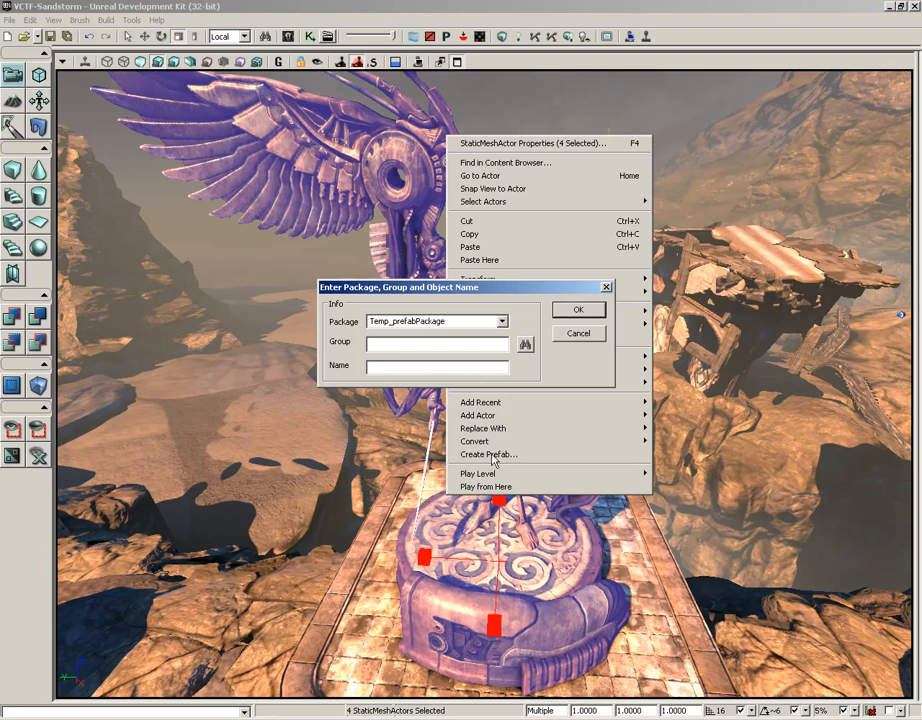
type("Prefabs")
key("Tab")
type("CoolGrimReaper")
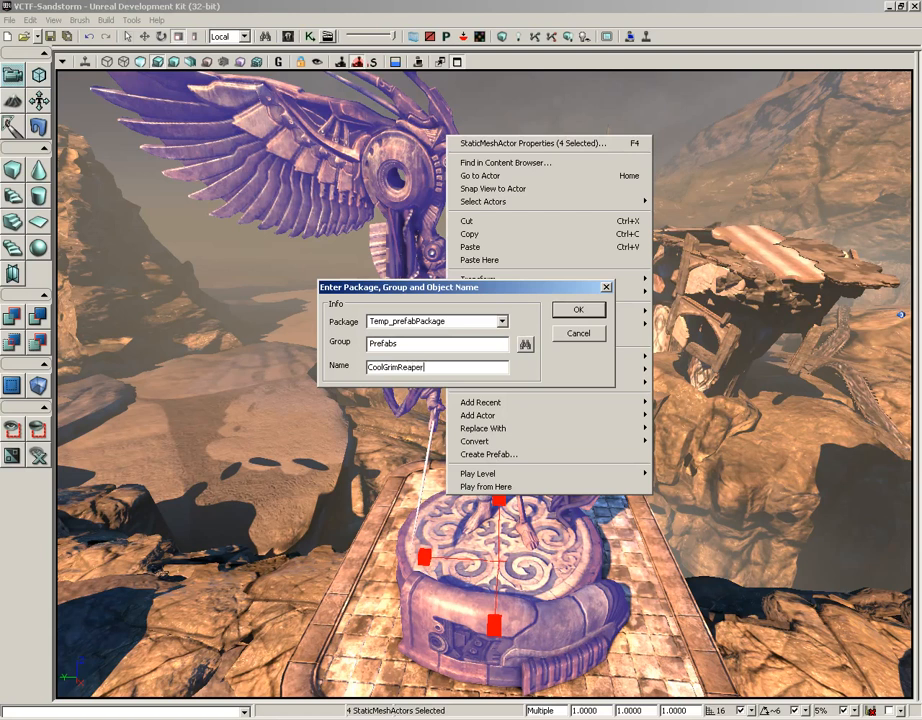
type("STat")
left_click(579, 311)
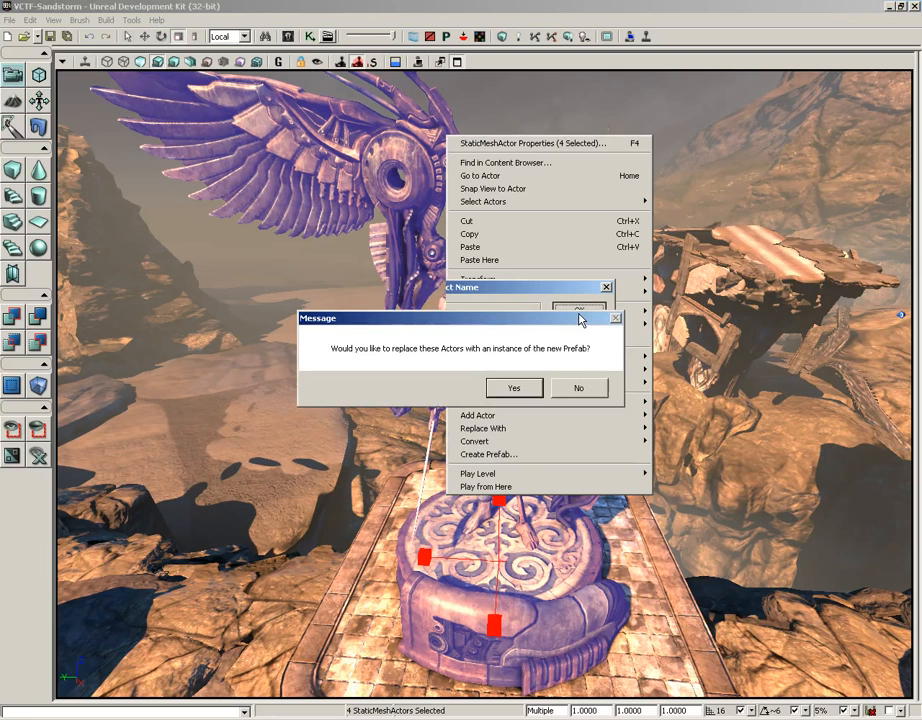
left_click(514, 387)
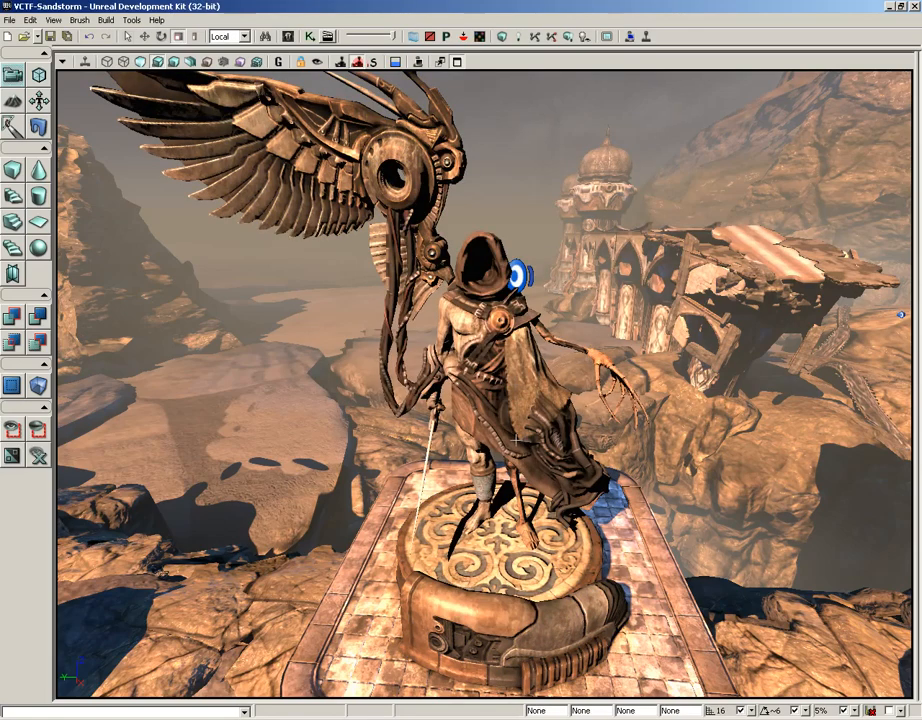
Switch to game view and select the statue's robed figure and its winged creature one at a time.
left_click_drag(526, 456, 518, 486)
key("g")
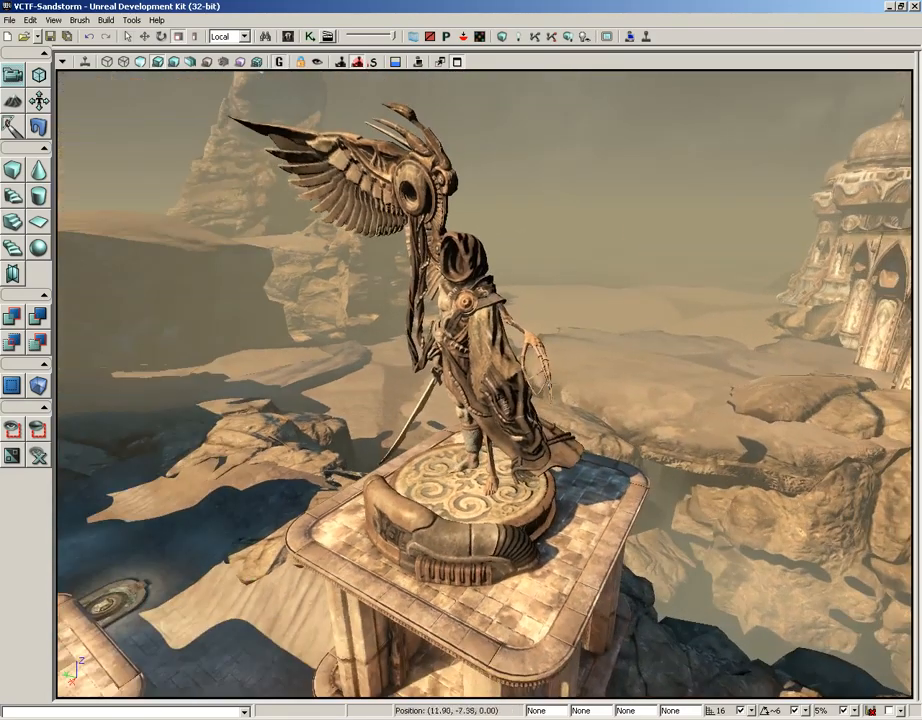
left_click(515, 425)
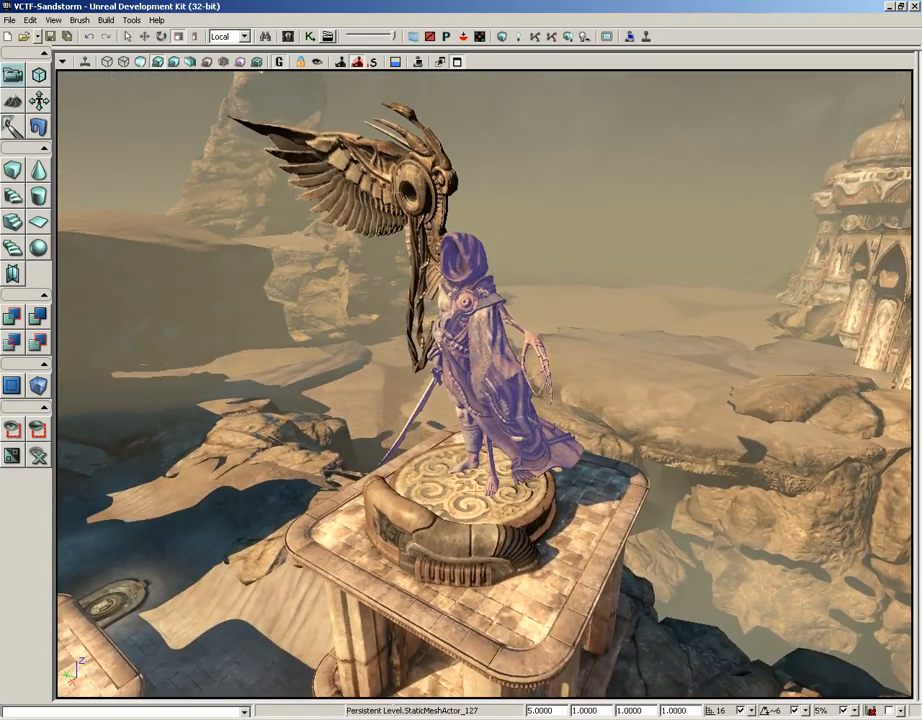
left_click(287, 136)
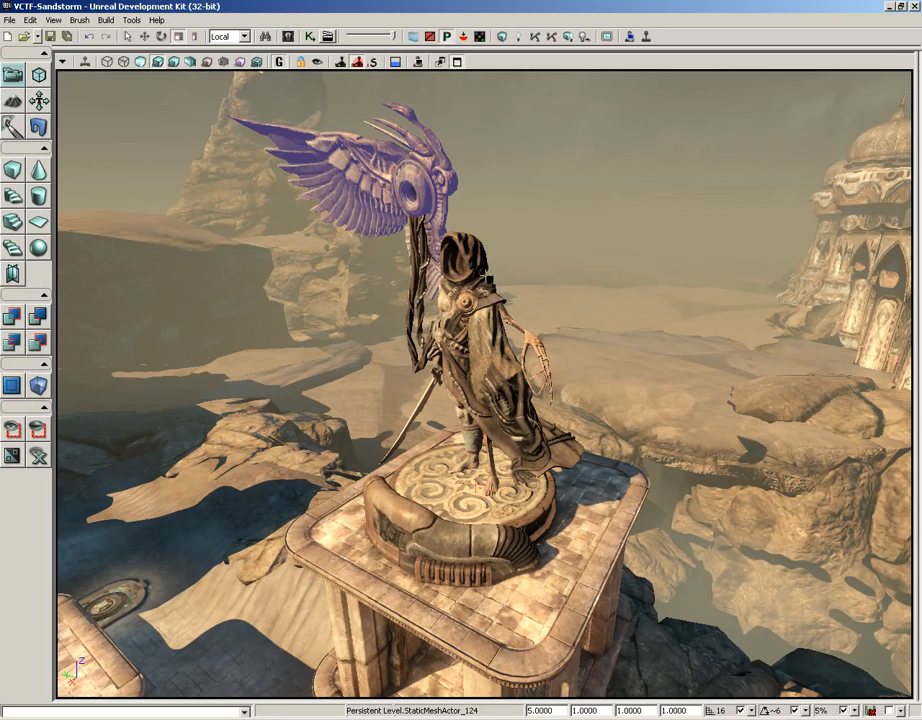
Turn on Lock Prefabs from Selection to highlight the whole statue prefab, keep it selected and leave game view.
left_click(447, 37)
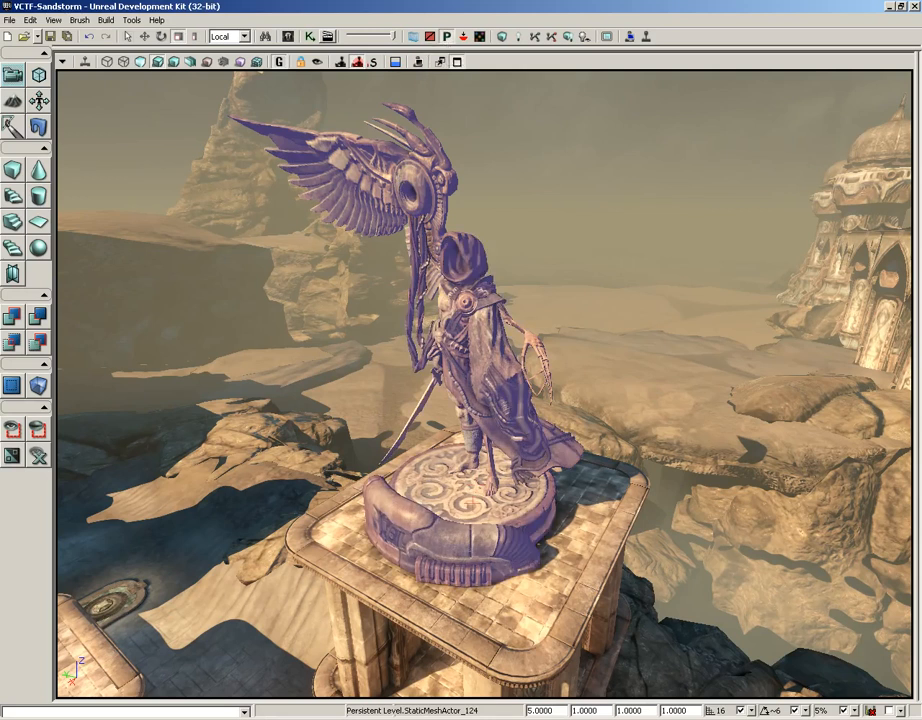
right_click_drag(485, 384, 570, 400)
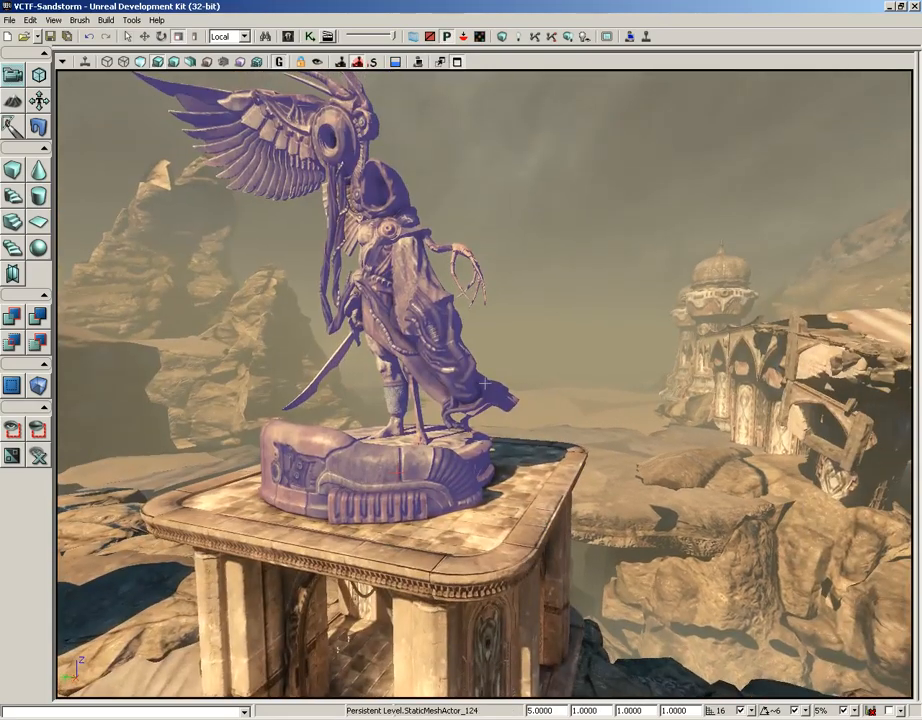
left_click(532, 377)
key("ctrl+z")
left_click(280, 63)
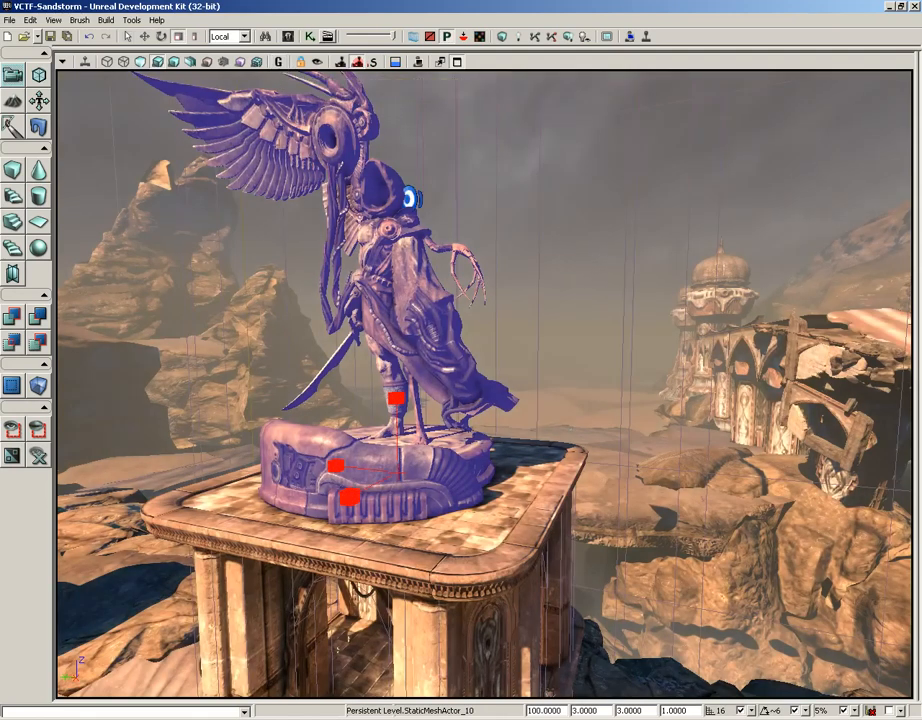
Deselect the statue prefab and test selecting it through the P icon inside the circular base.
left_click_drag(583, 82, 660, 76)
left_click_drag(484, 384, 400, 220)
left_click_drag(389, 343, 389, 290)
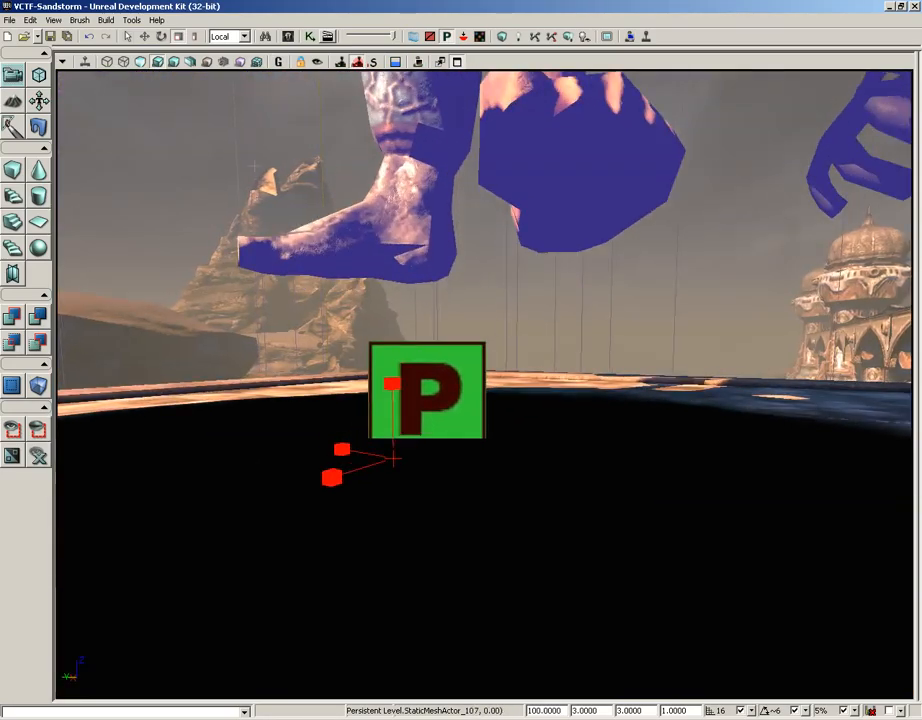
left_click(485, 318)
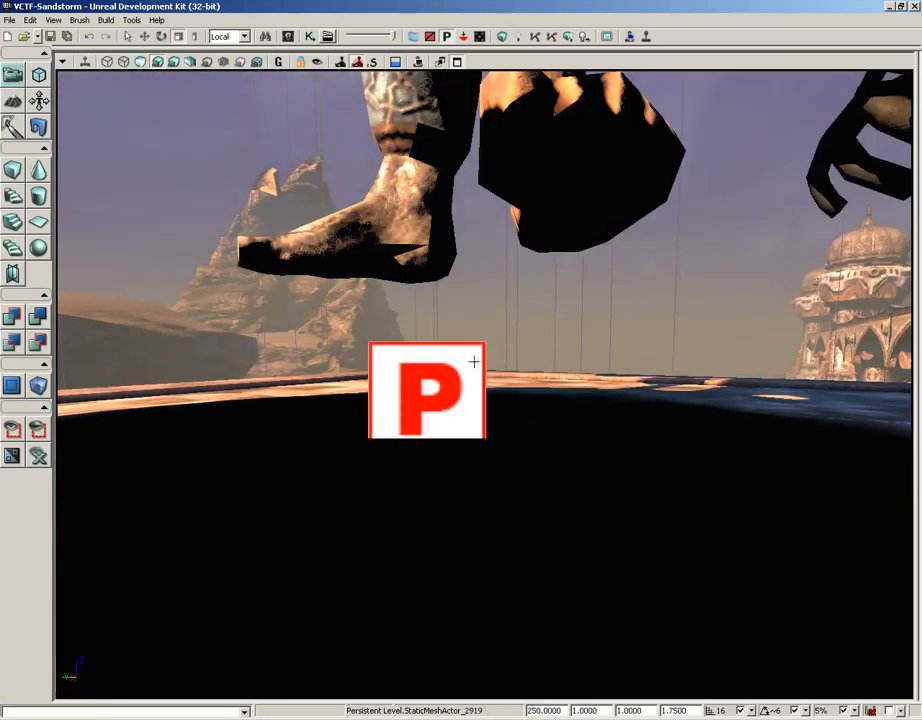
left_click(471, 363)
left_click(475, 300)
Turn off Lock Prefabs from Selection and select the statue's prefab by its P icon.
left_click(450, 37)
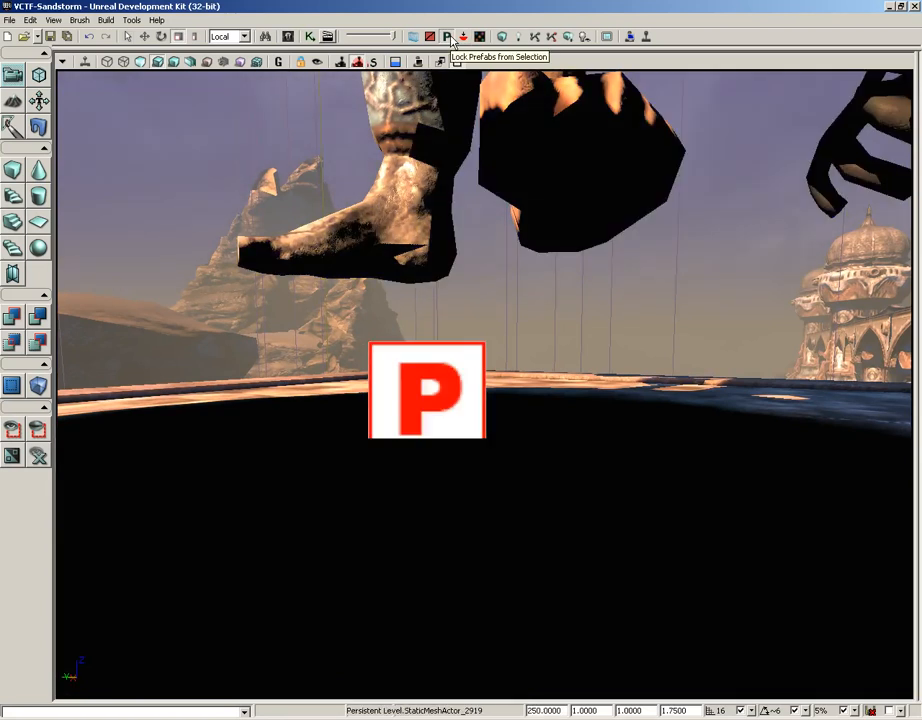
left_click(468, 363)
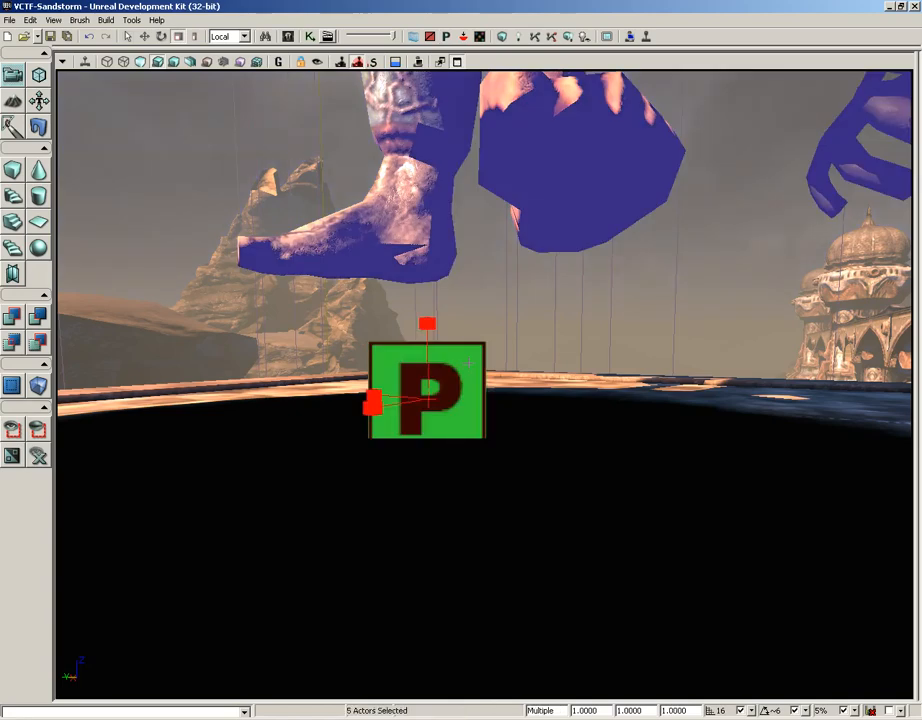
left_click_drag(468, 363, 530, 440)
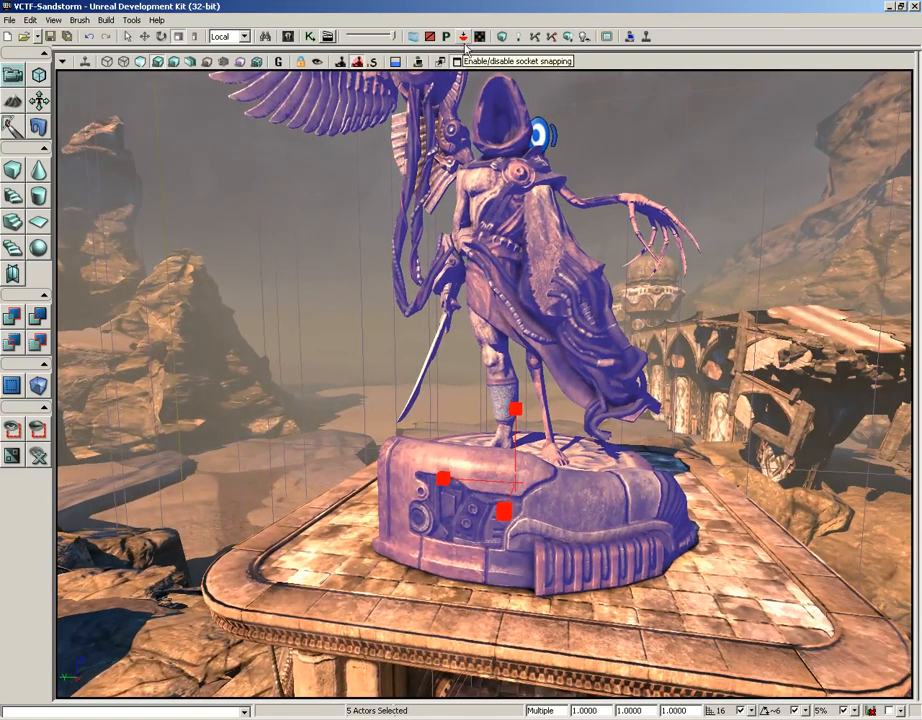
Hide the volume wireframes around the arches of the dark stone hall.
left_click_drag(392, 305, 152, 97)
right_click_drag(152, 97, 154, 115)
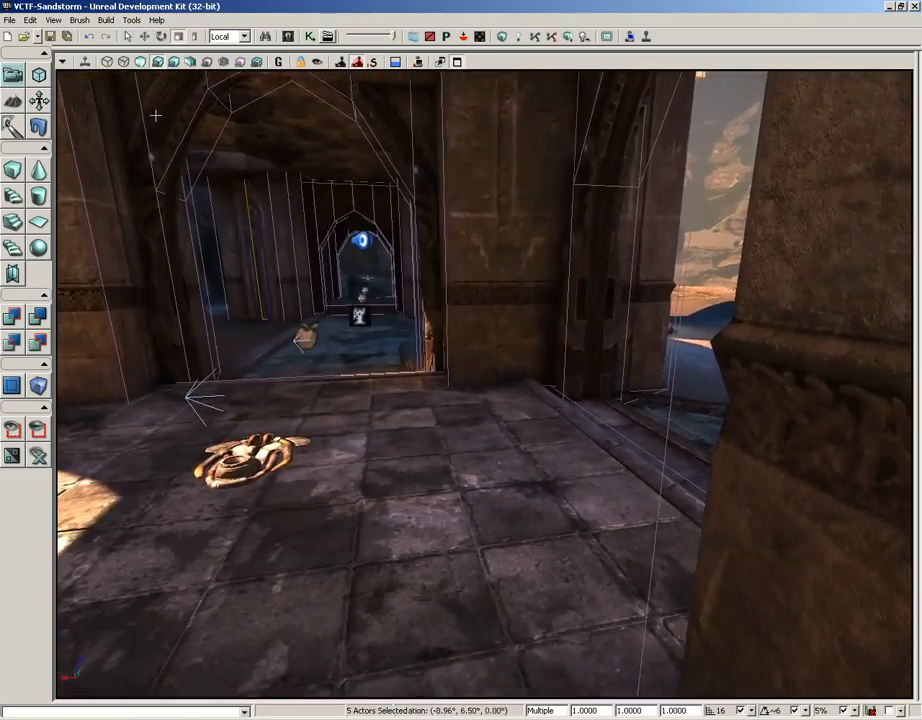
left_click_drag(154, 115, 146, 111)
right_click_drag(146, 111, 156, 113)
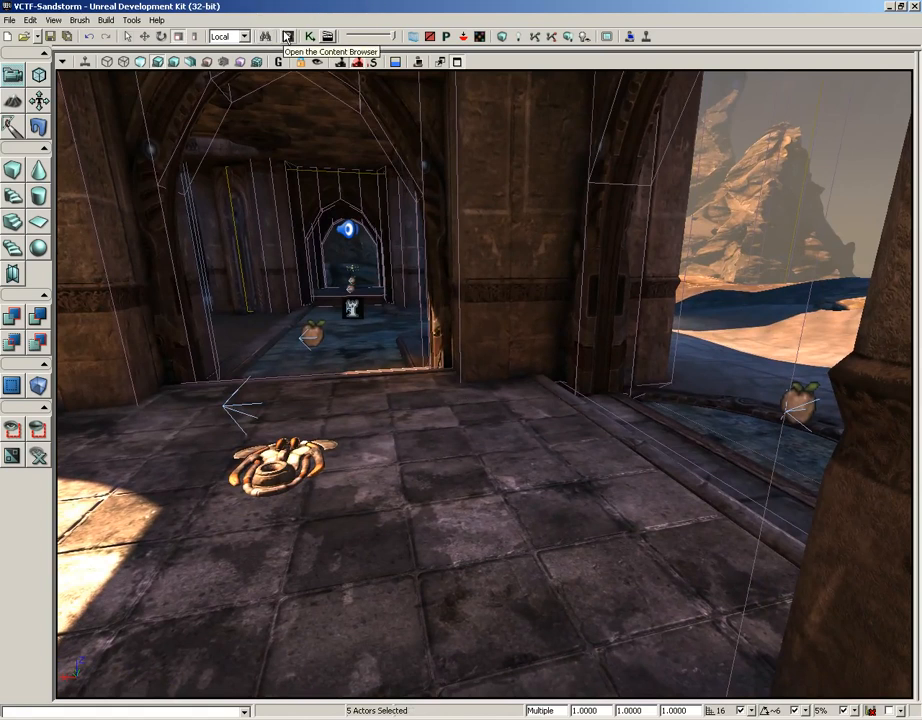
key("o")
mouse_move(409, 196)
right_mouse_down()
mouse_move(401, 195)
mouse_move(411, 207)
right_mouse_up()
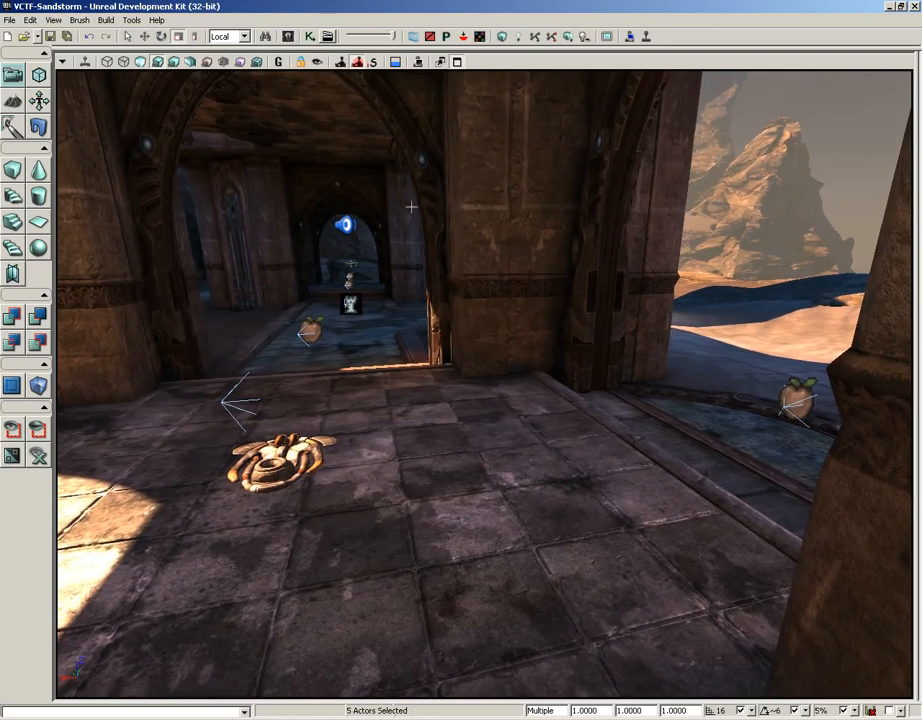
Open the Content Browser, clear its search filters and show only Skeletal Meshes.
left_click(288, 36)
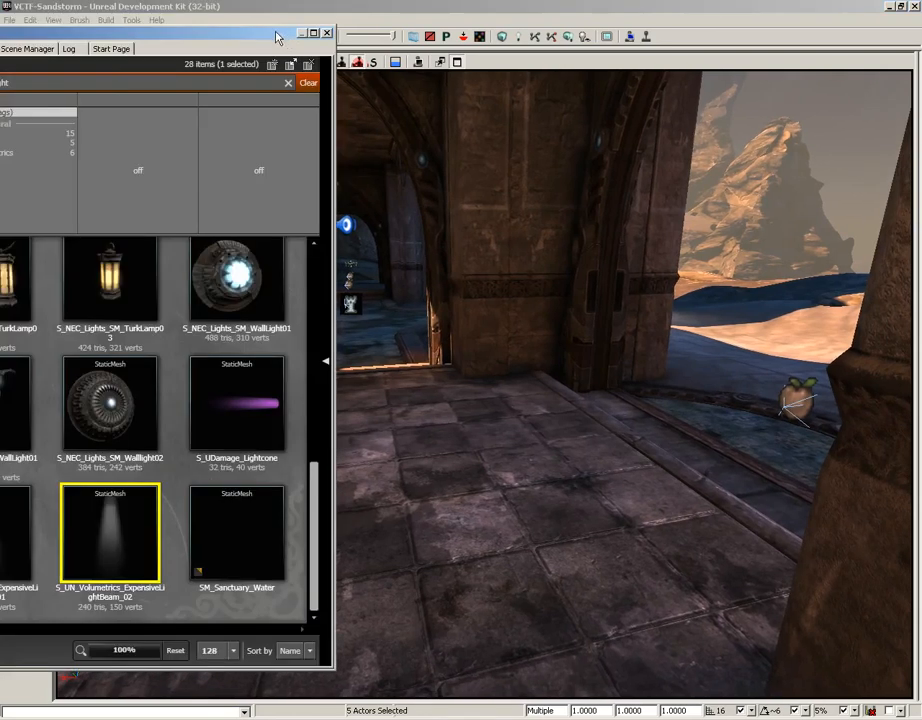
left_click_drag(286, 35, 750, 45)
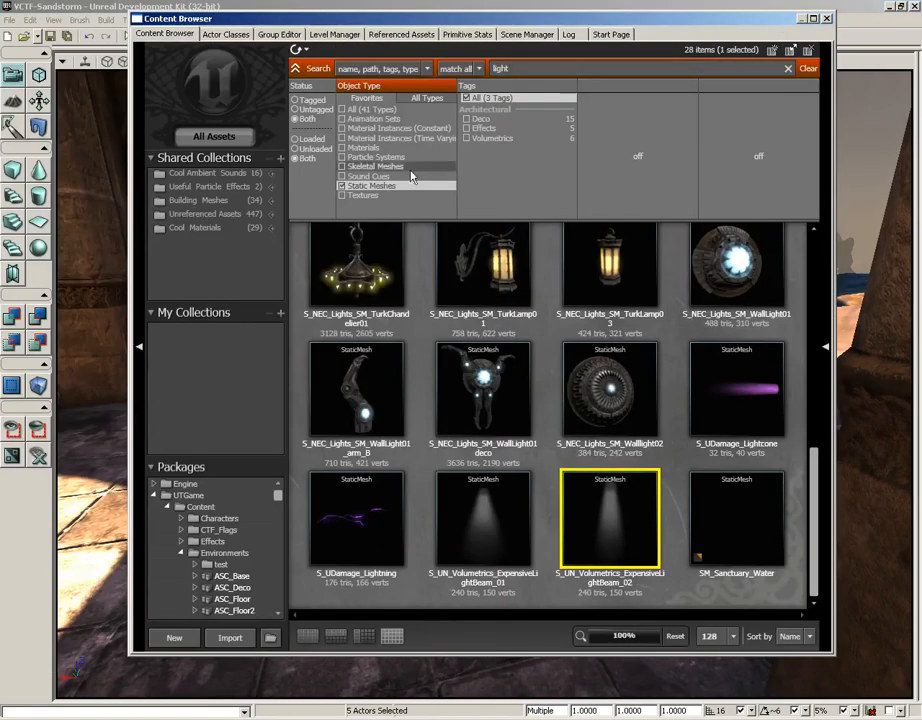
left_click(809, 68)
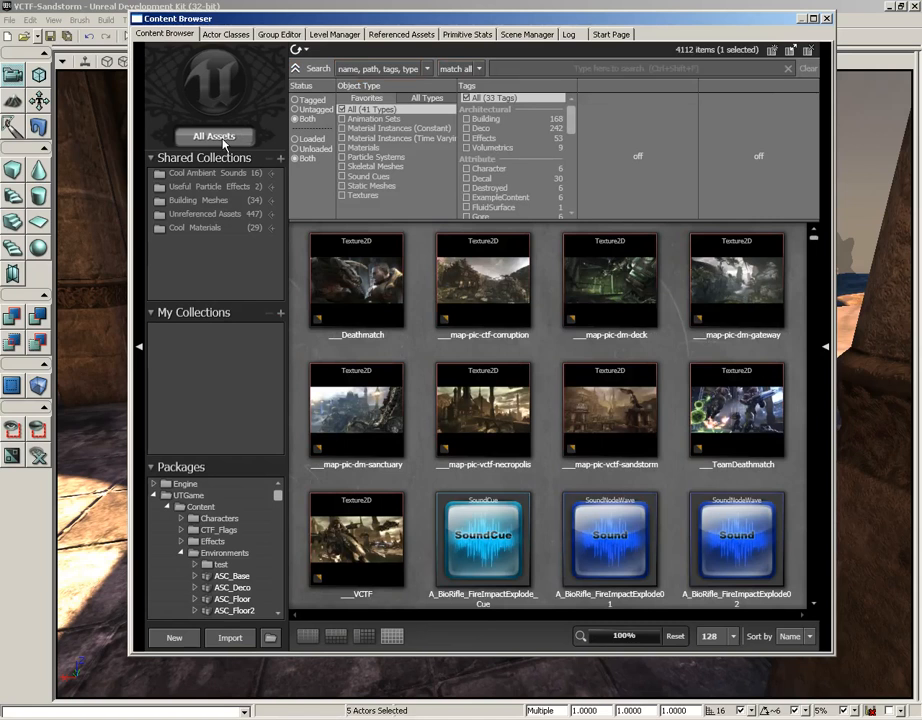
left_click(352, 168)
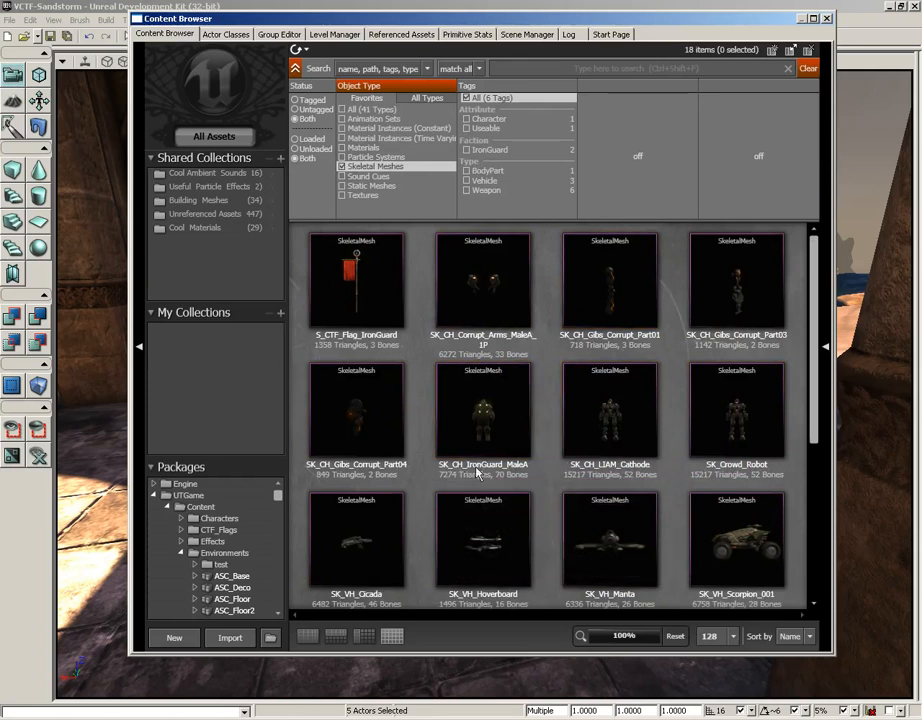
Place the SK_CH_IronGuard_MaleA skeletal mesh on the stone floor beside the round ornament and put the Content Browser away.
left_click(490, 418)
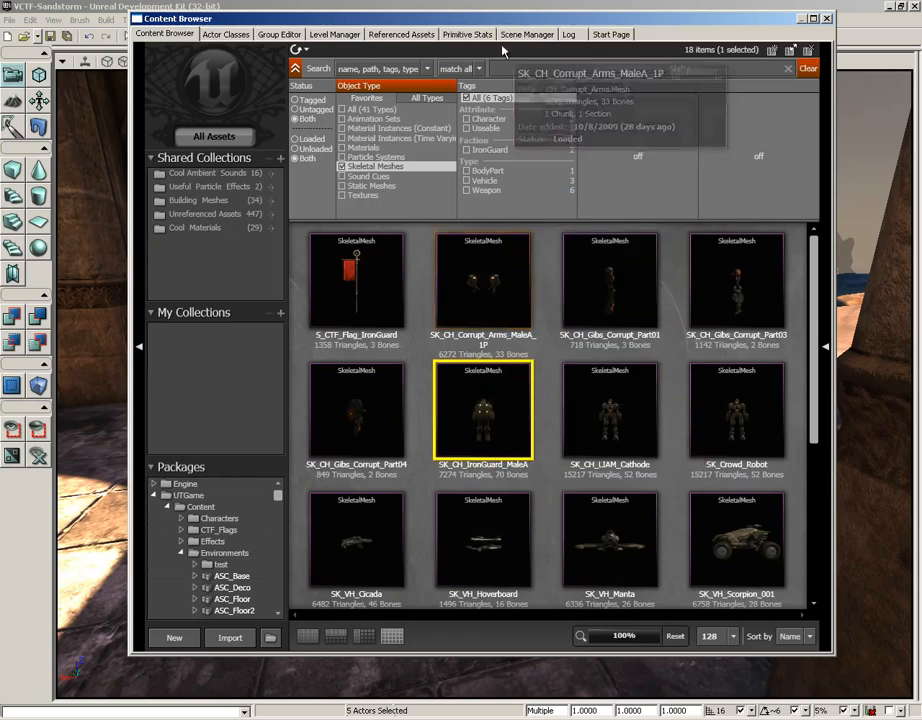
left_click_drag(496, 22, 821, 20)
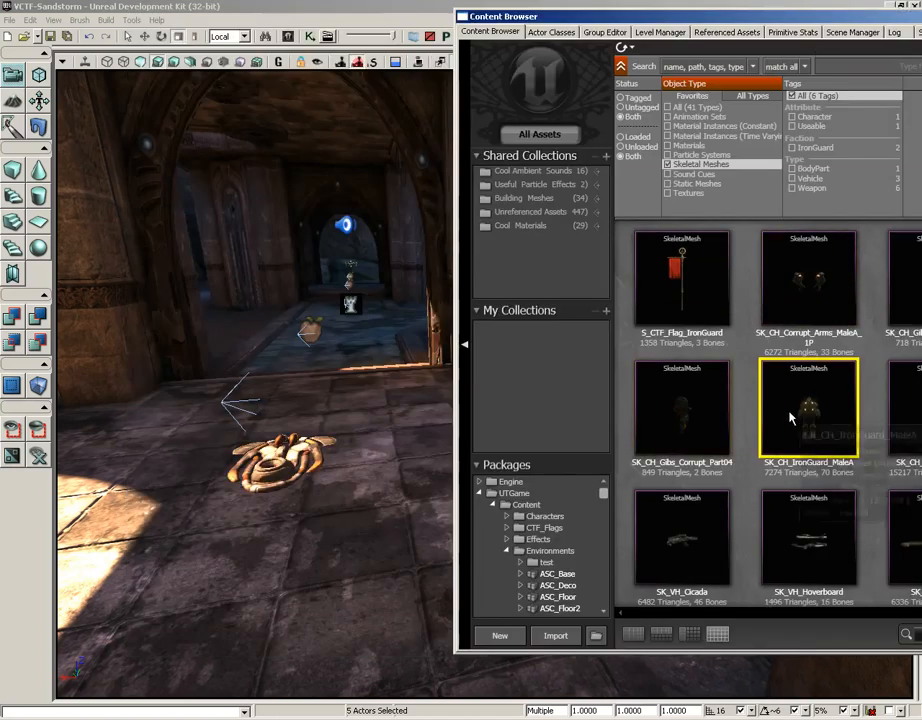
left_click_drag(563, 408, 403, 440)
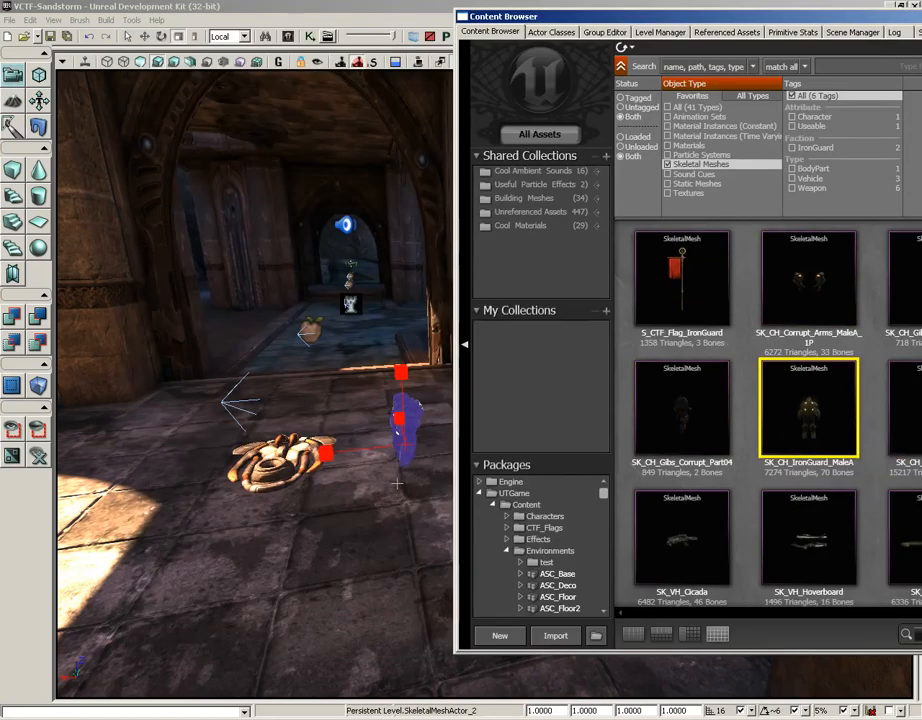
left_click_drag(835, 14, 606, 19)
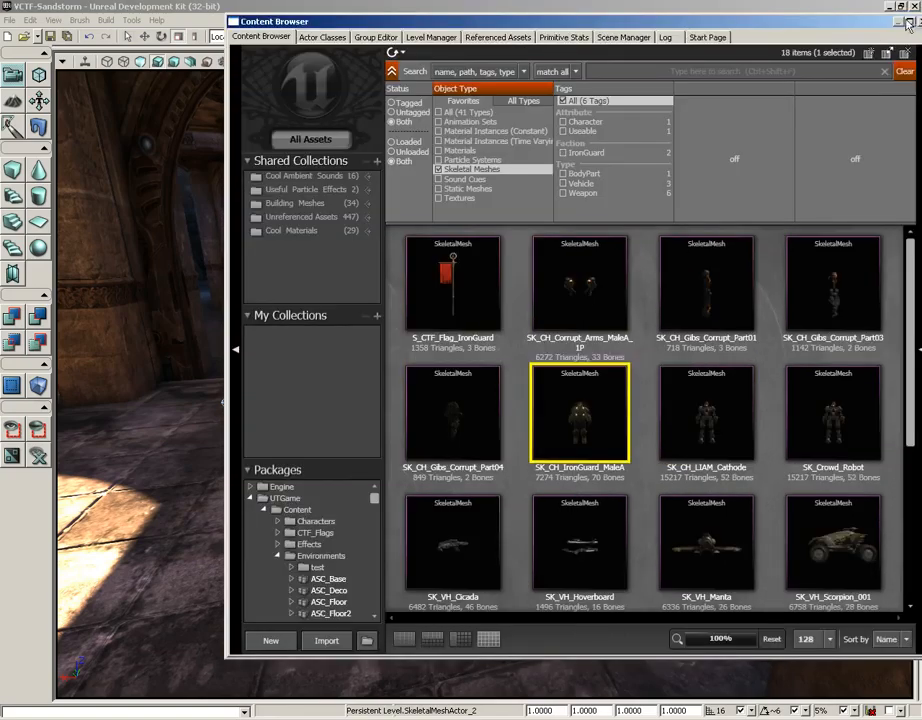
left_click(215, 402)
Raise the placed IronGuard character until its feet stand on the stone floor.
mouse_move(470, 325)
left_mouse_down()
mouse_move(477, 313)
mouse_move(457, 325)
left_mouse_up()
right_click_drag(457, 325, 434, 356)
key("space")
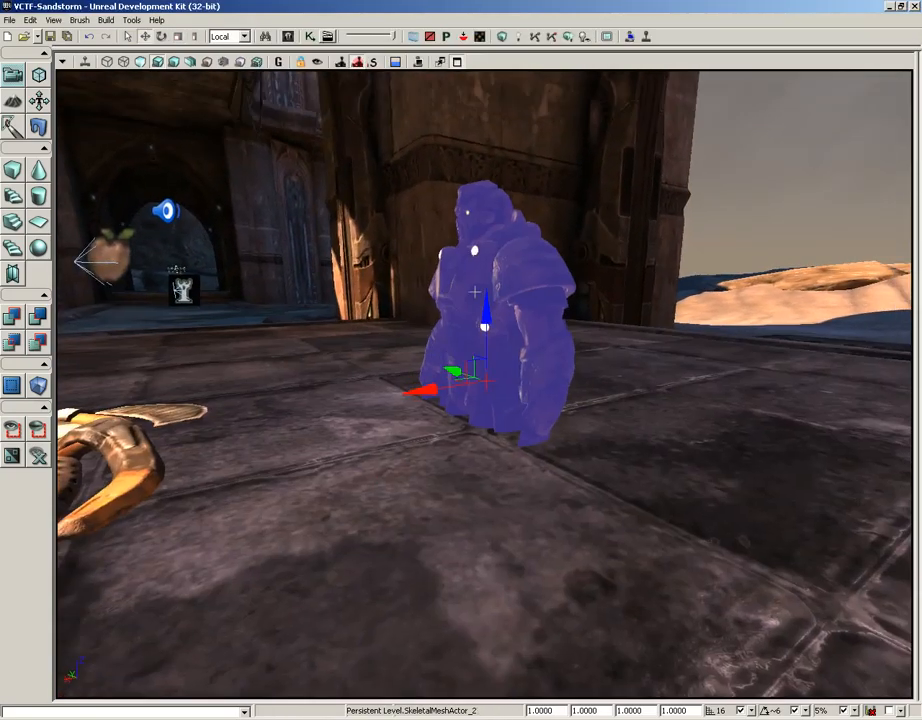
left_click_drag(490, 309, 488, 284)
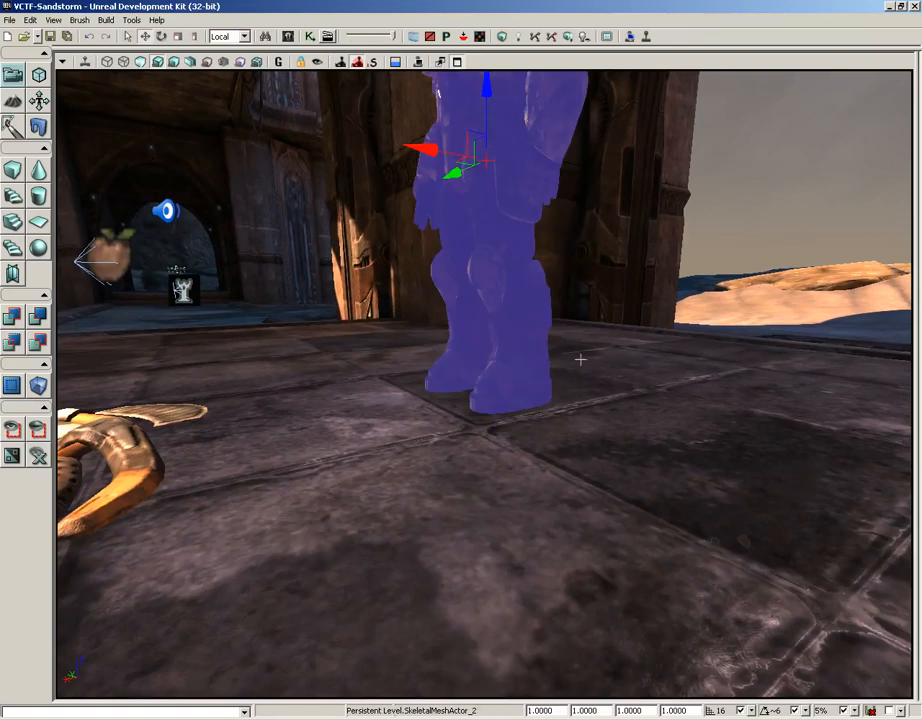
right_click_drag(611, 313, 626, 292)
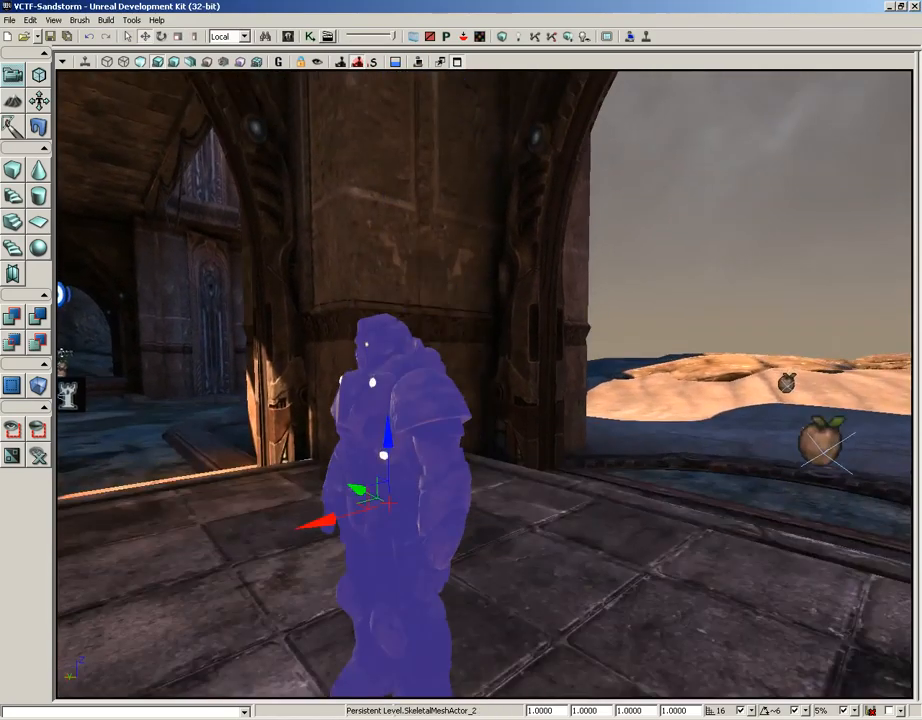
left_click_drag(626, 292, 602, 308)
right_click_drag(602, 308, 610, 317)
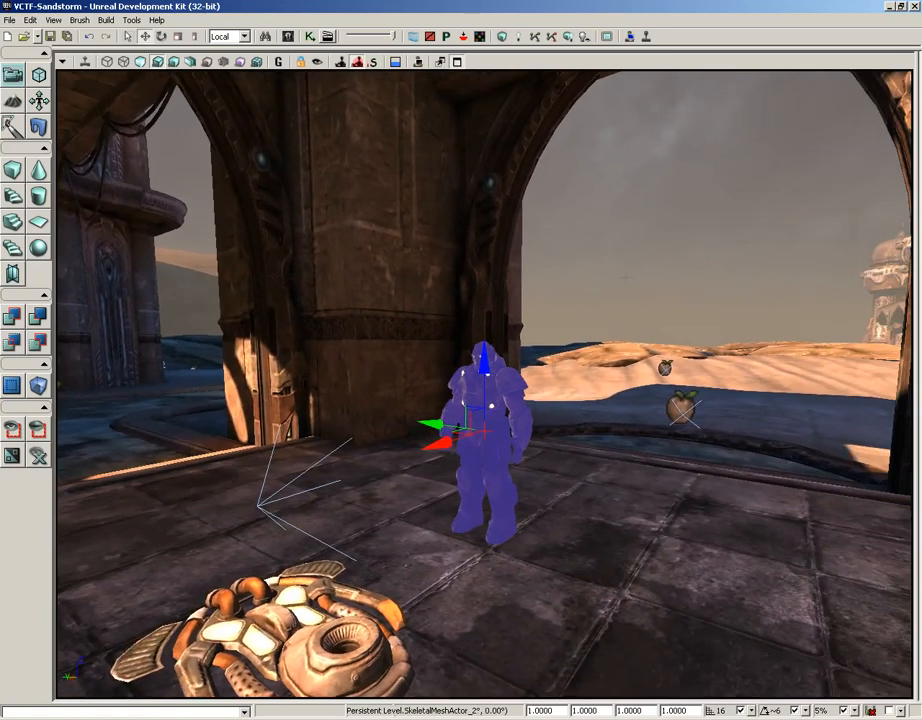
left_click_drag(584, 313, 570, 293)
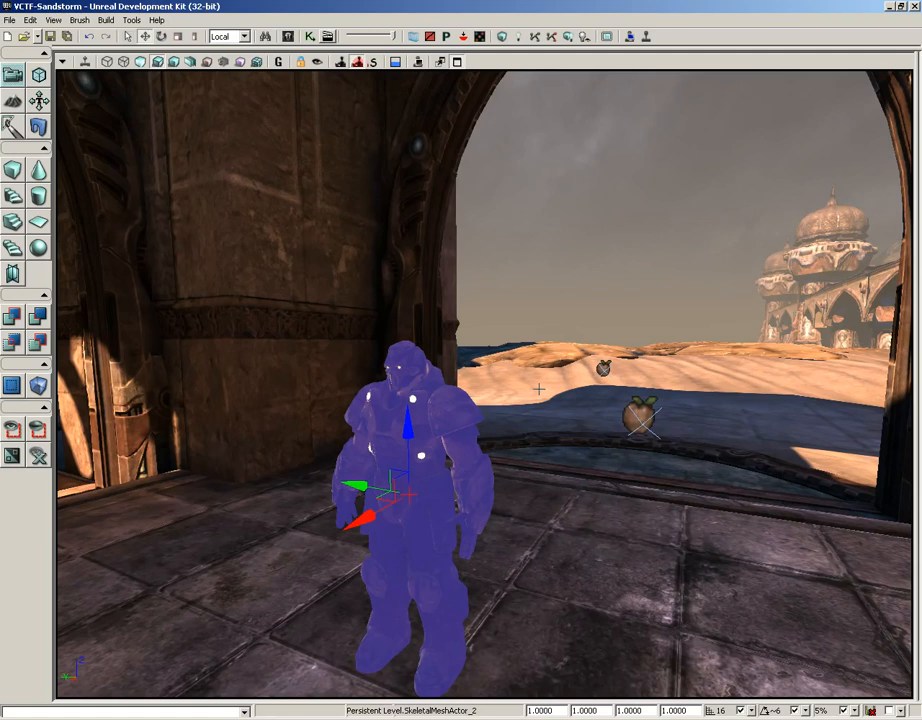
Place the SK_WP_ShockRifle_3P skeletal mesh on the stone floor beside the IronGuard character and put the Content Browser away.
left_click(288, 38)
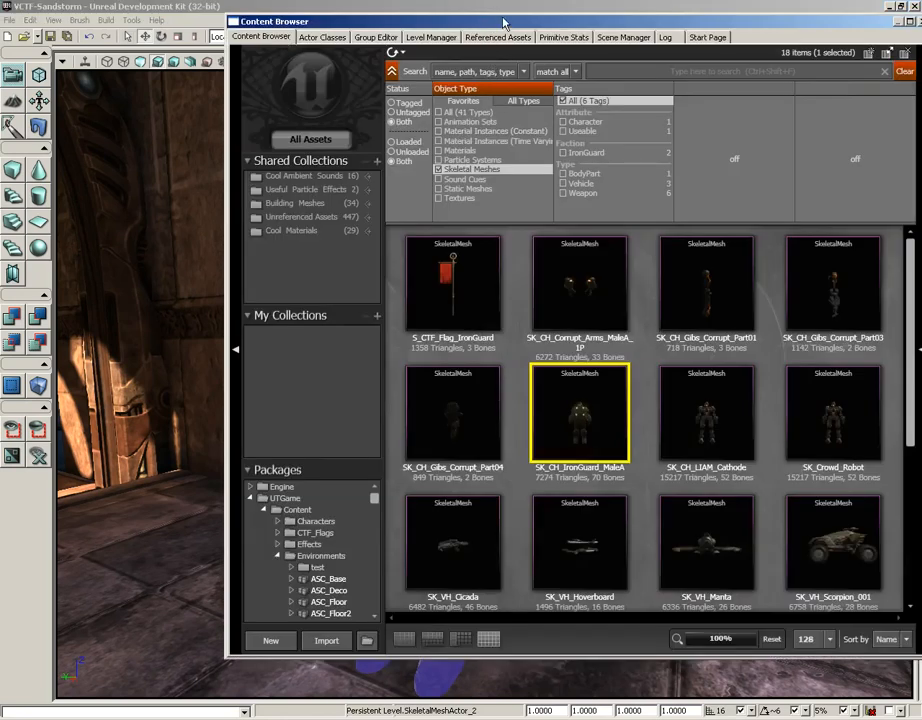
left_click_drag(503, 22, 432, 15)
scroll(838, 407, "down", 3)
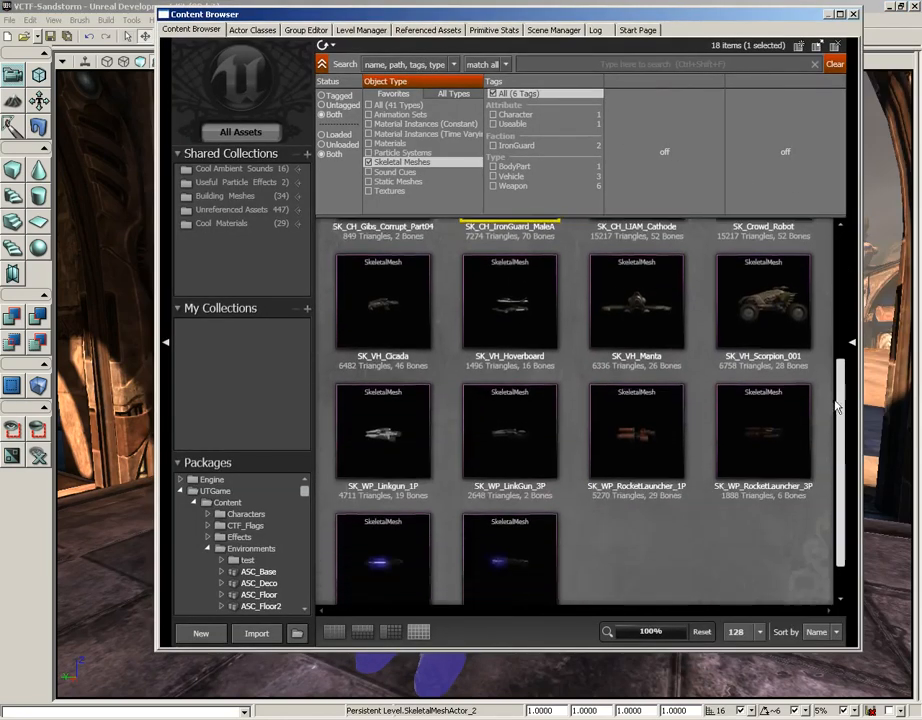
scroll(838, 407, "down", 1)
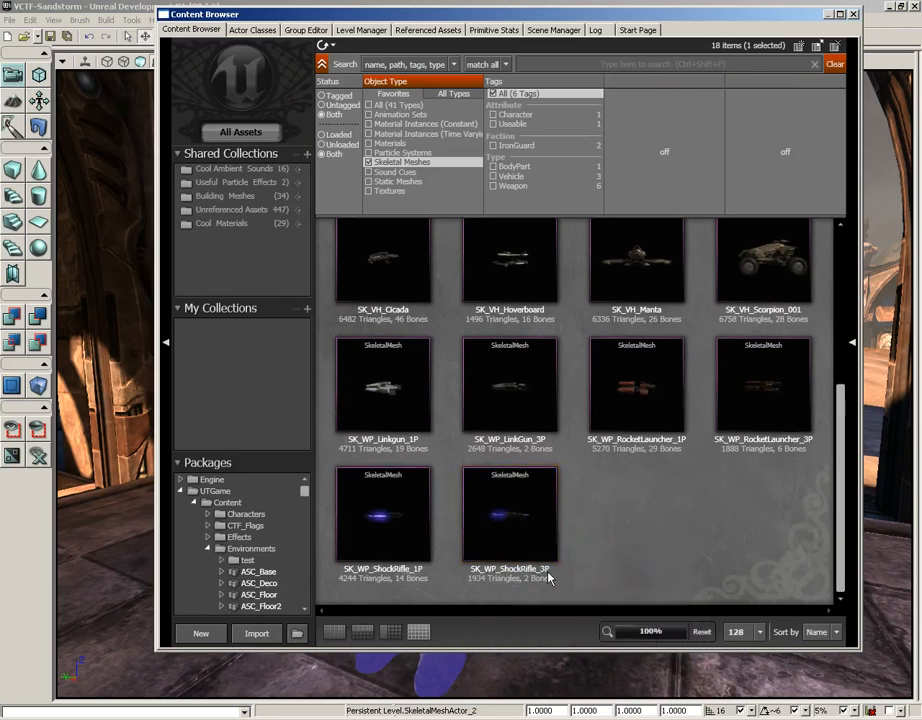
left_click(520, 512)
left_click_drag(434, 12, 797, 7)
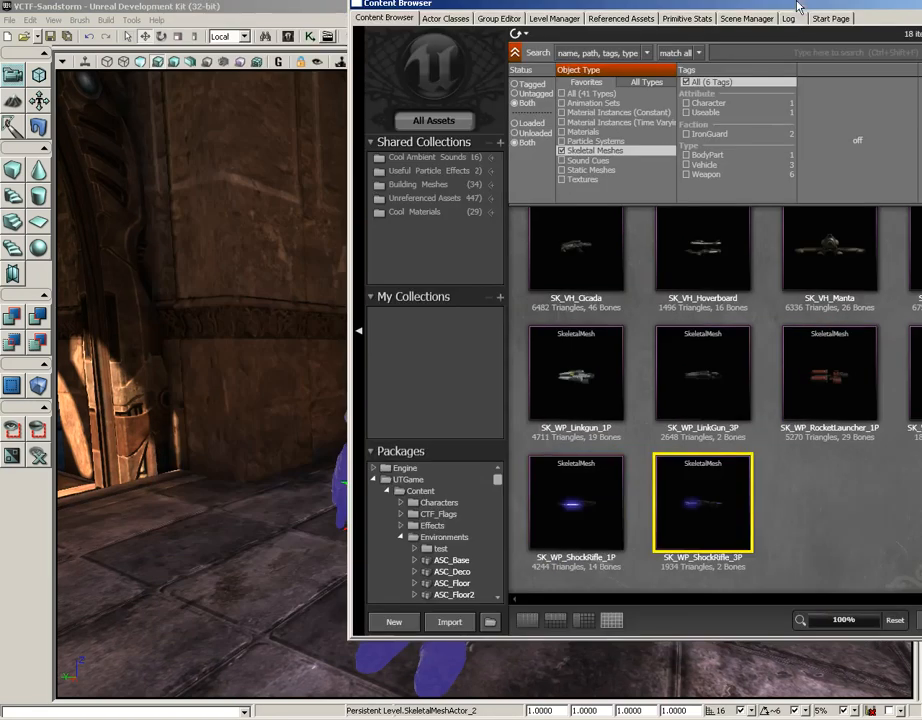
left_click_drag(702, 503, 277, 595)
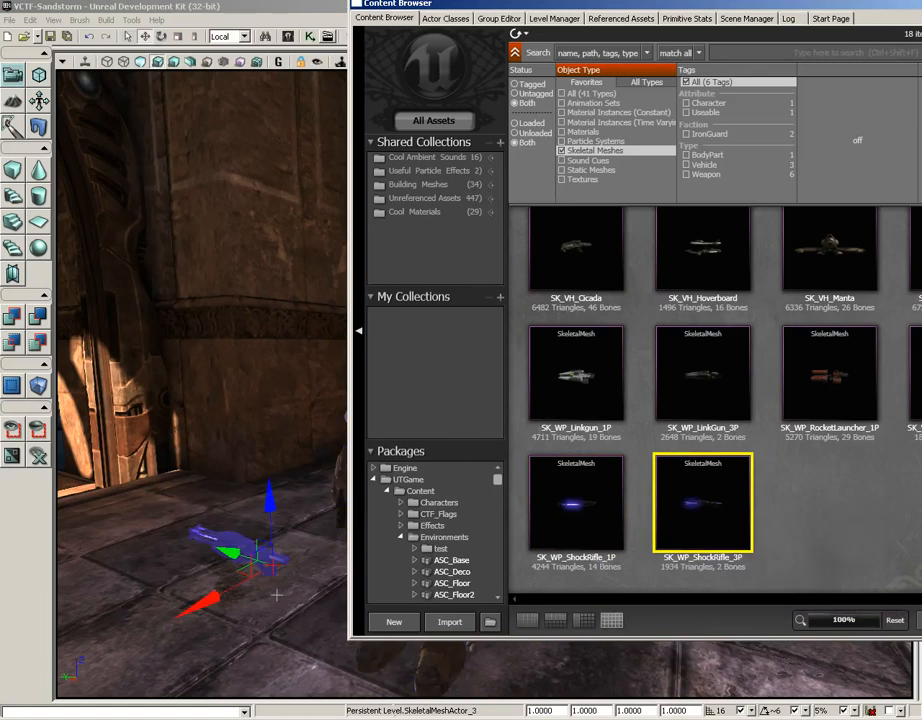
left_click_drag(794, 4, 503, 49)
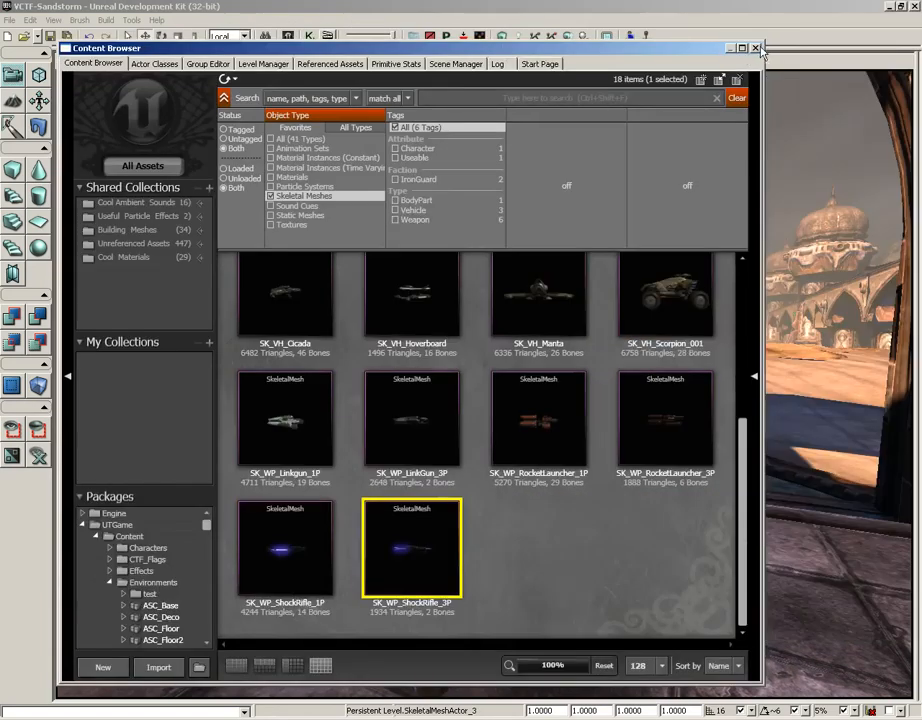
left_click(757, 48)
Enable socket snapping, snap the shock rifle to the socket on the IronGuard's right hand, and disable socket snapping again.
left_click_drag(627, 440, 591, 437)
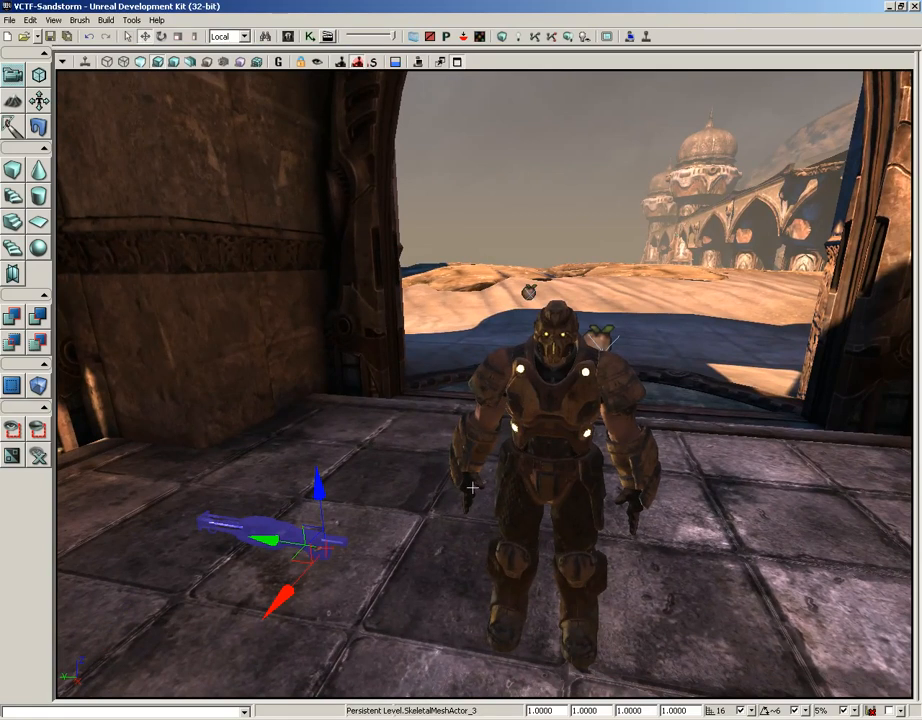
left_click(464, 37)
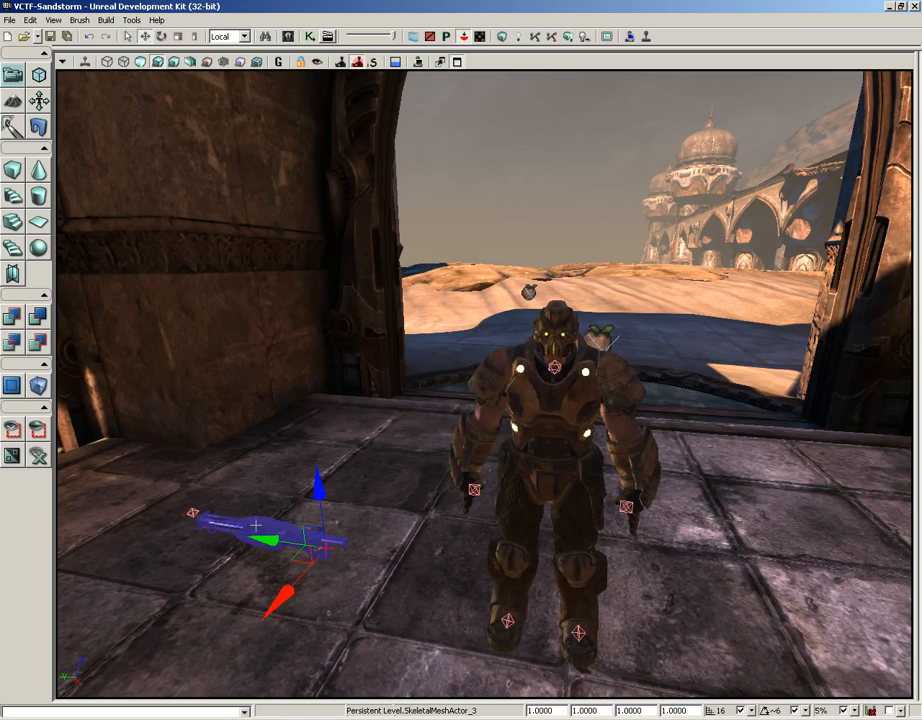
left_click(474, 492)
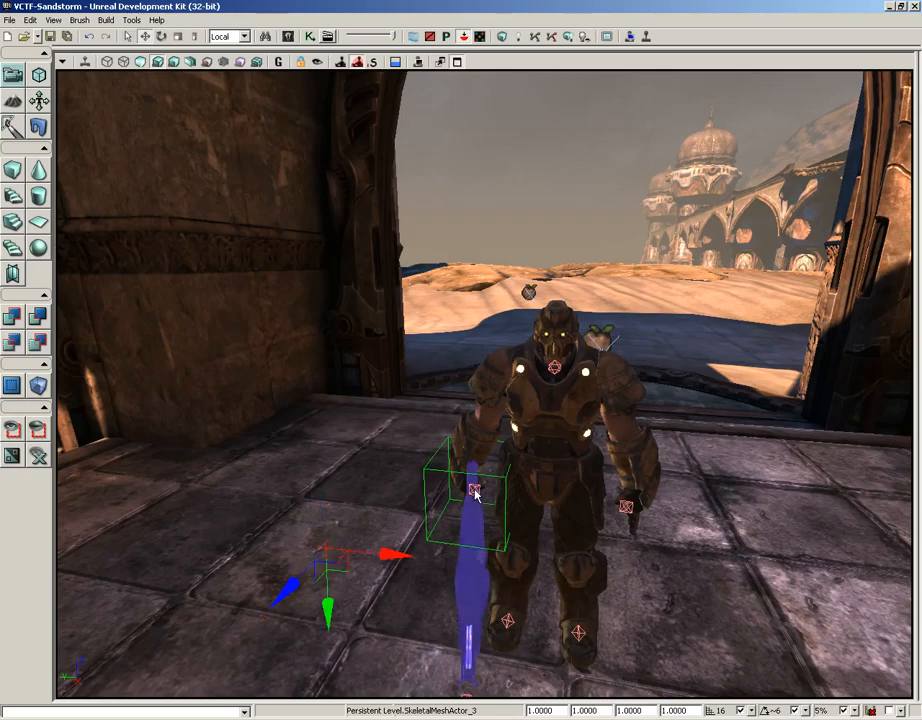
mouse_move(377, 452)
left_mouse_down()
mouse_move(428, 470)
mouse_move(529, 422)
mouse_move(386, 463)
left_mouse_up()
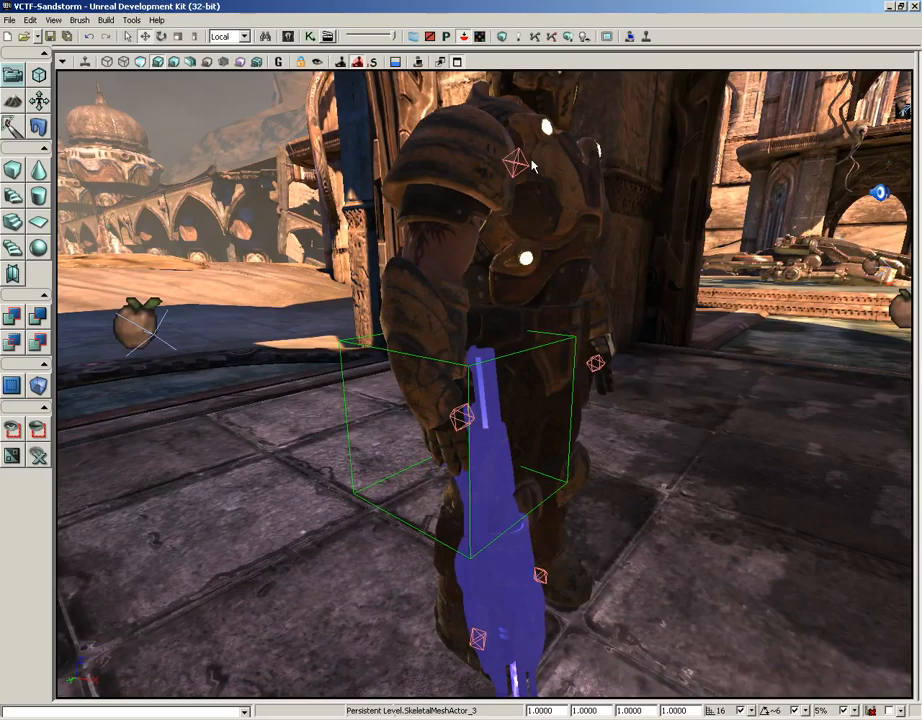
left_click(464, 37)
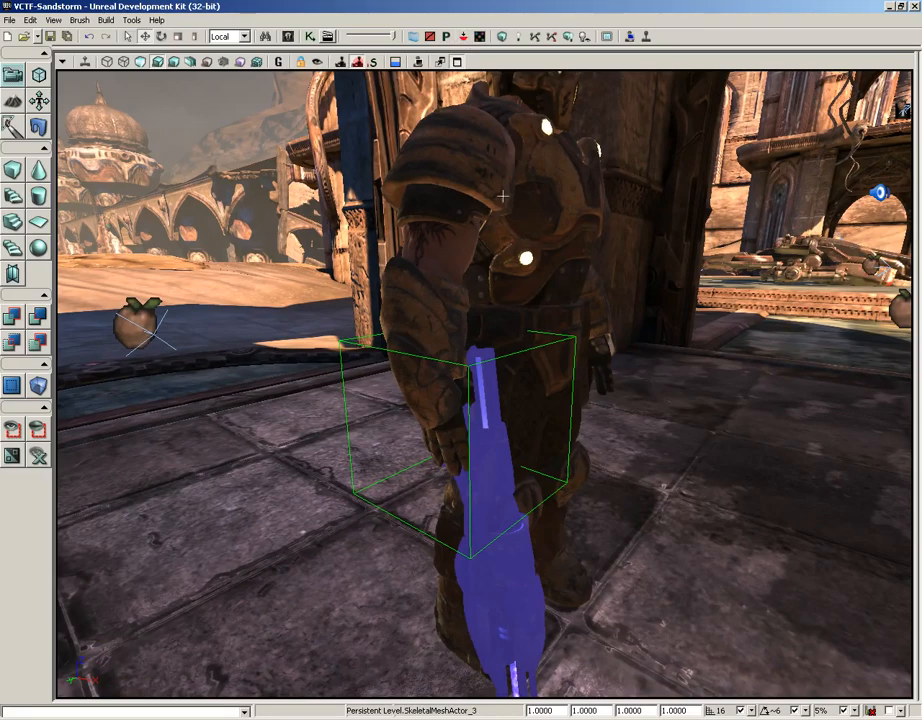
Reopen the Content Browser, clear its filters, show only Particle Systems and search for "shock".
left_click_drag(606, 295, 752, 335)
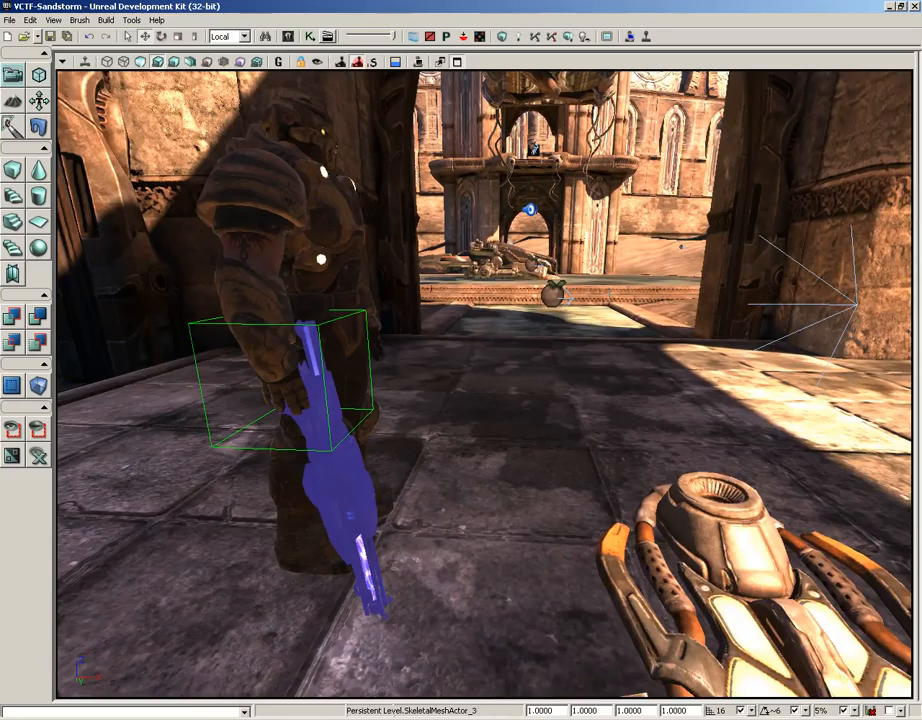
left_click_drag(752, 335, 758, 85)
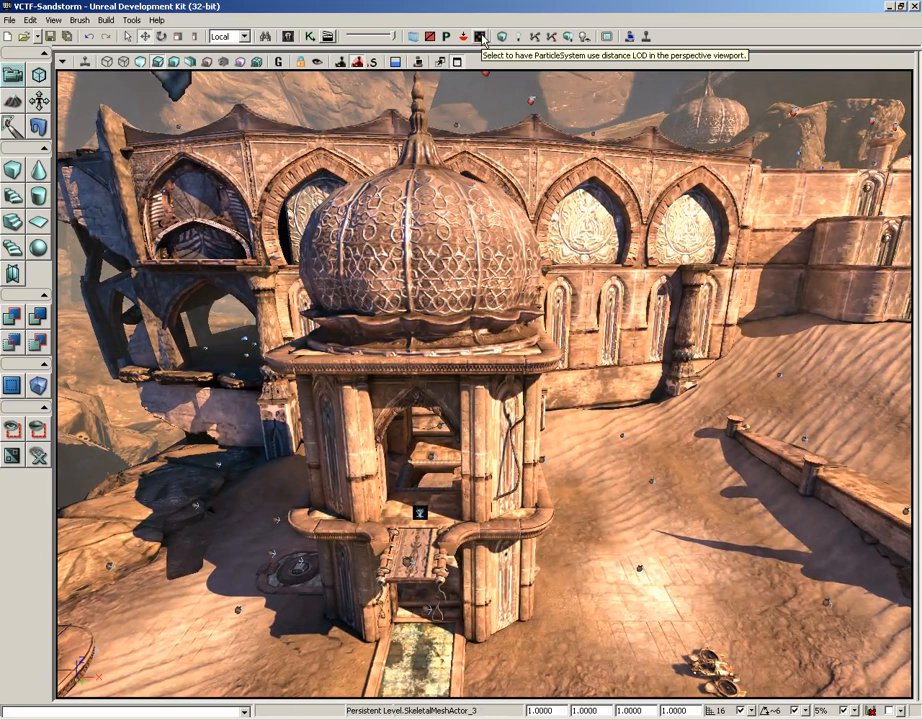
left_click_drag(606, 348, 601, 63)
right_click_drag(601, 65, 588, 68)
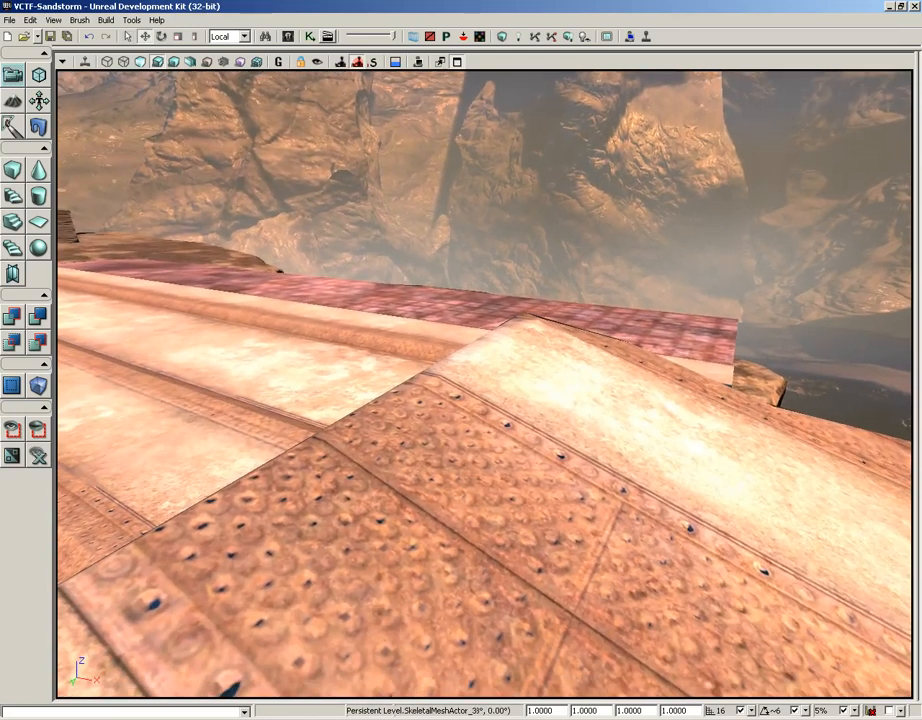
left_click(294, 38)
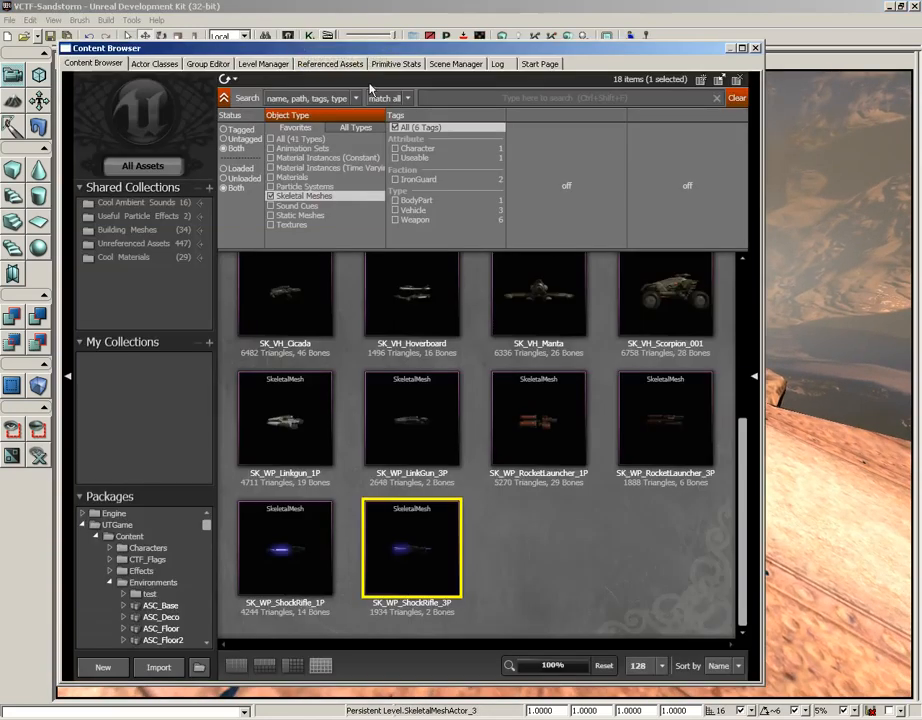
left_click(737, 98)
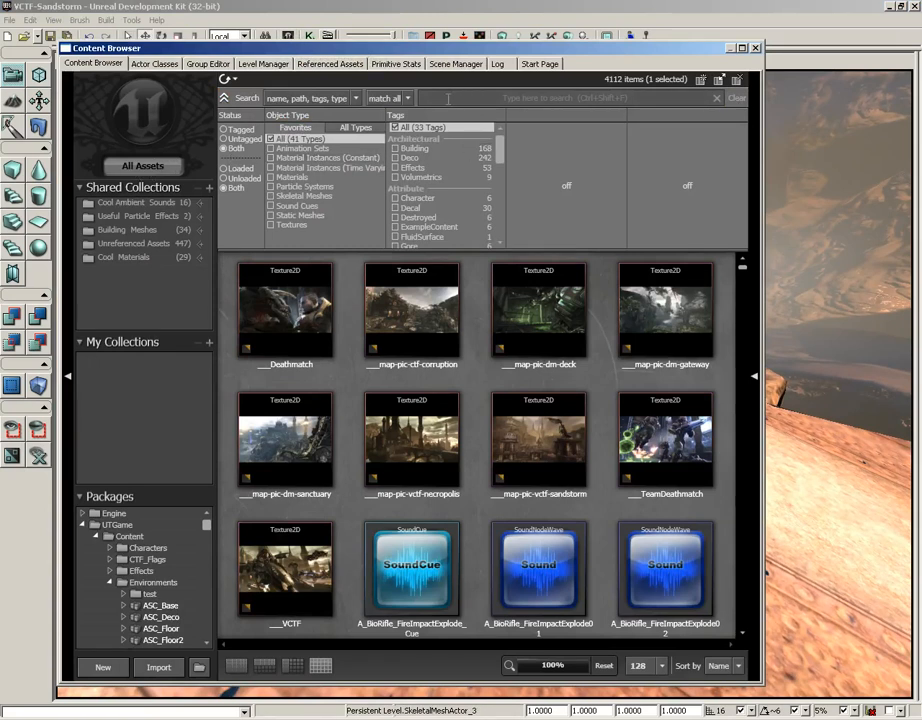
left_click(309, 187)
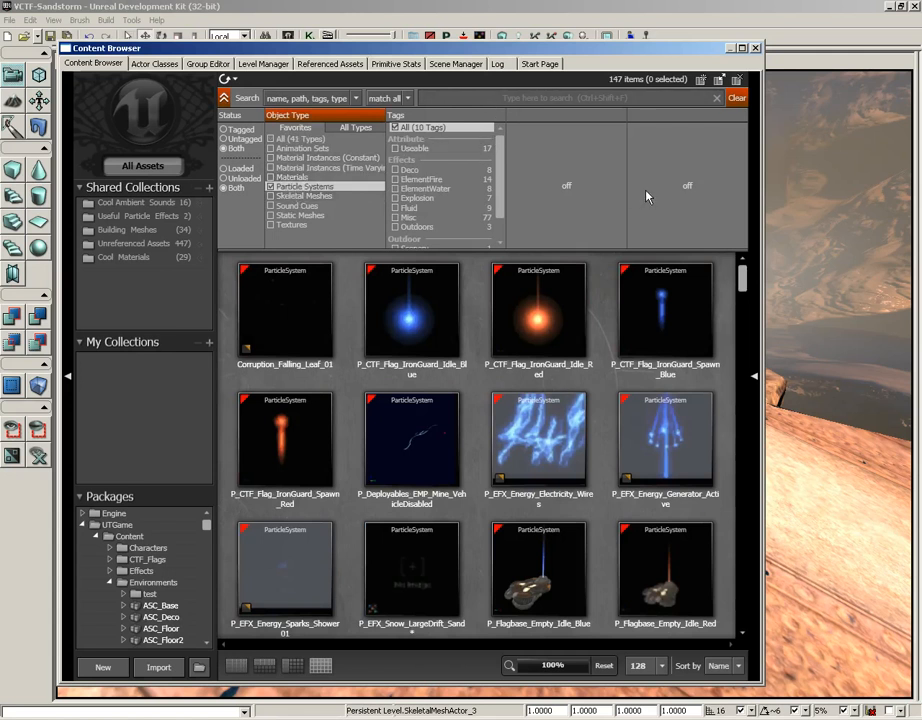
type("shock")
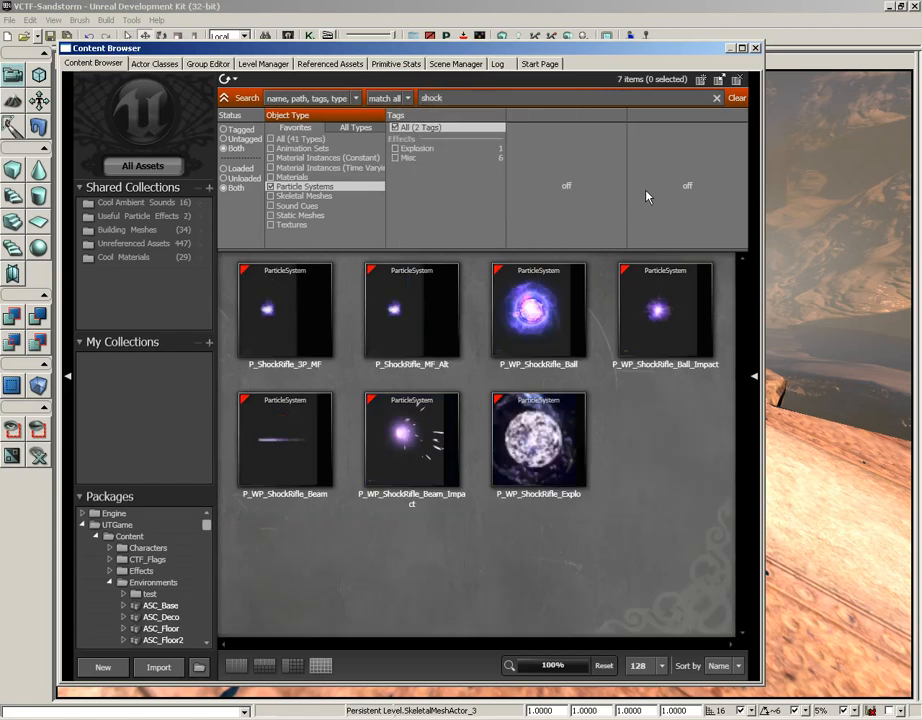
Place the P_WP_ShockRifle_Ball particle system on the roof, put the Content Browser away and raise the emitter slightly above the surface.
mouse_move(521, 354)
left_click_drag(595, 52, 215, 52)
left_click(158, 300)
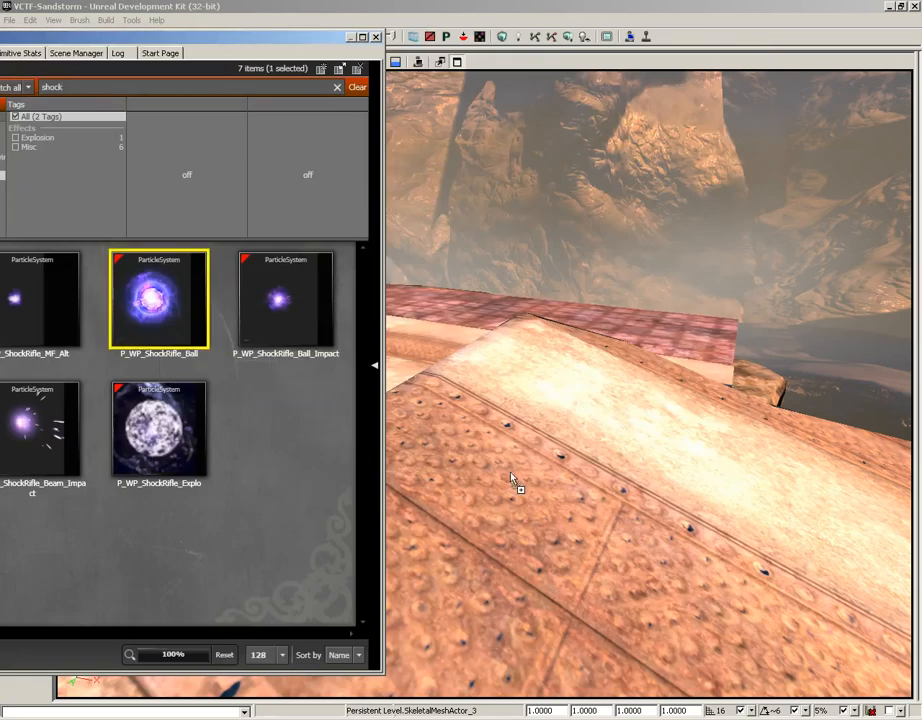
left_click_drag(490, 472, 488, 468)
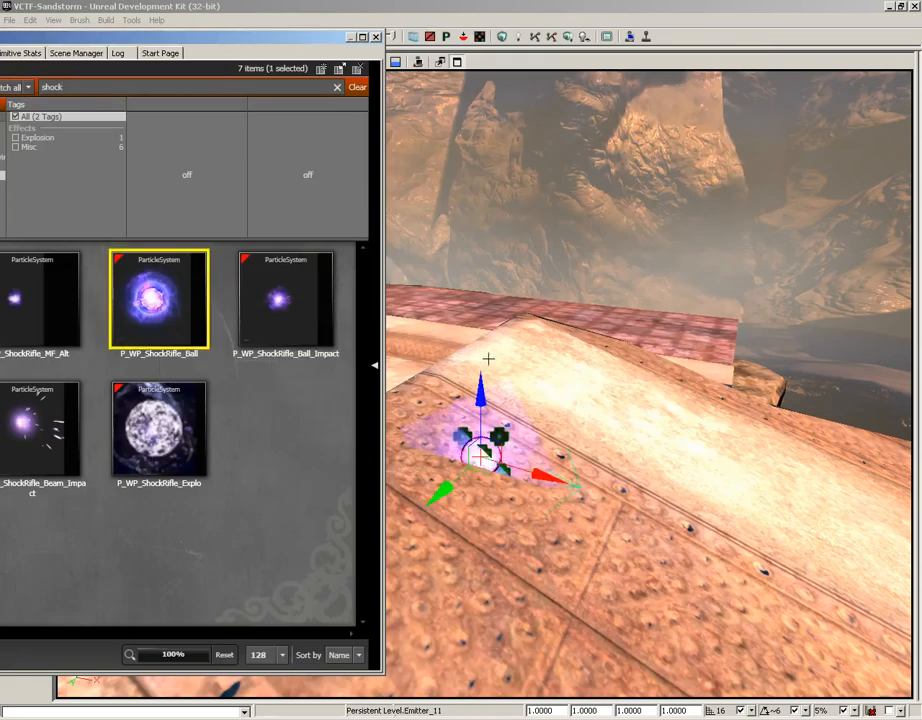
left_click(377, 37)
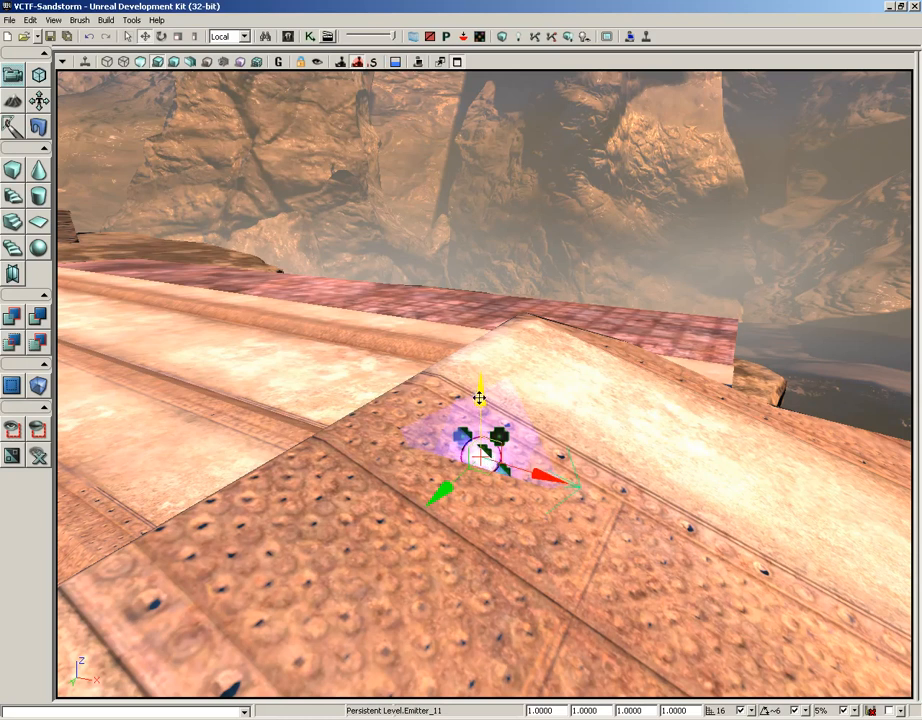
left_click_drag(481, 393, 481, 368)
mouse_move(466, 517)
right_mouse_down()
mouse_move(500, 514)
mouse_move(402, 500)
mouse_move(467, 516)
right_mouse_up()
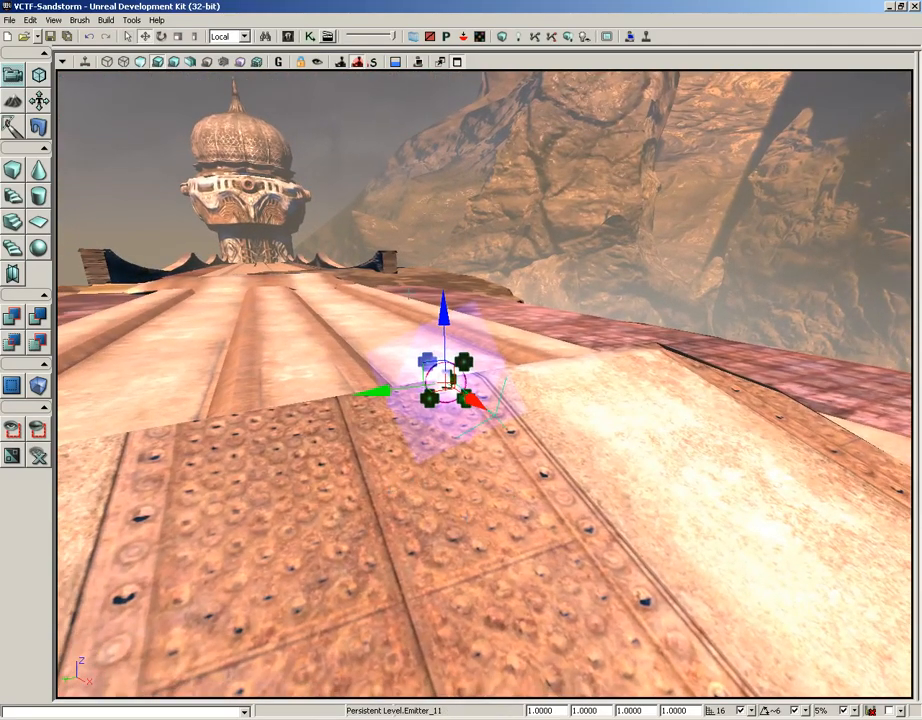
Turn on game view and realtime playback in the perspective viewport to show the shock ball animating above the roof.
left_click(279, 62)
mouse_move(510, 505)
left_mouse_down()
mouse_move(507, 492)
mouse_move(511, 502)
left_mouse_up()
left_click(509, 498)
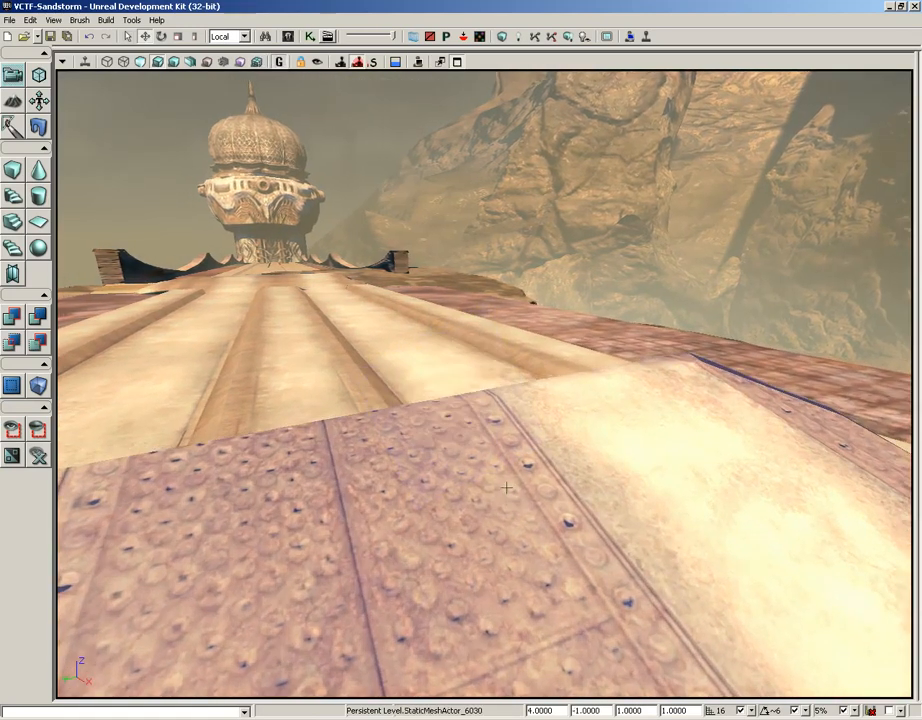
left_click(85, 65)
left_click_drag(214, 452, 263, 442)
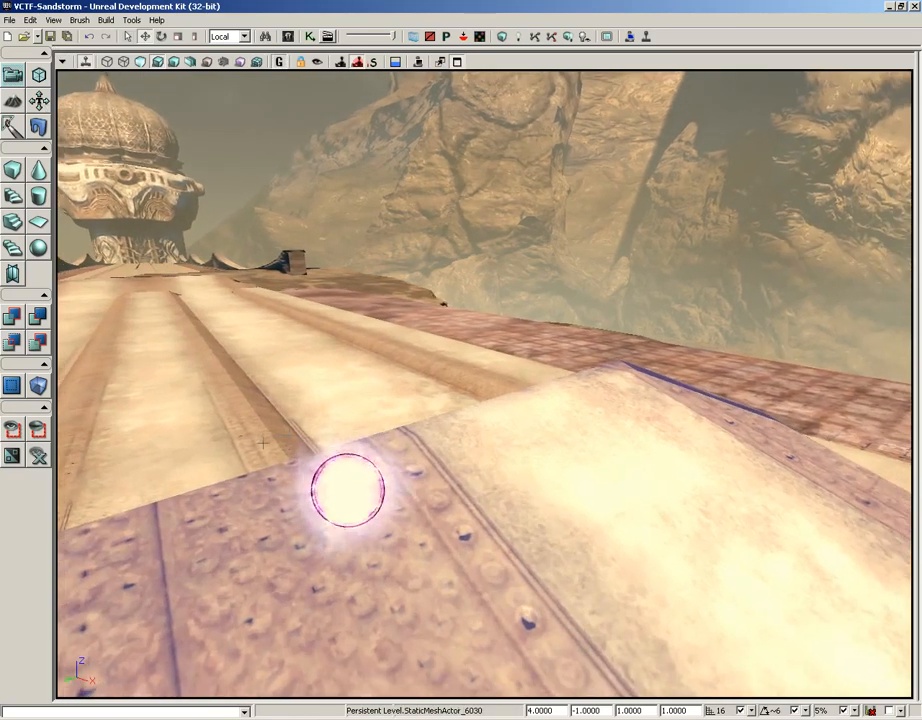
right_click_drag(450, 431, 388, 414)
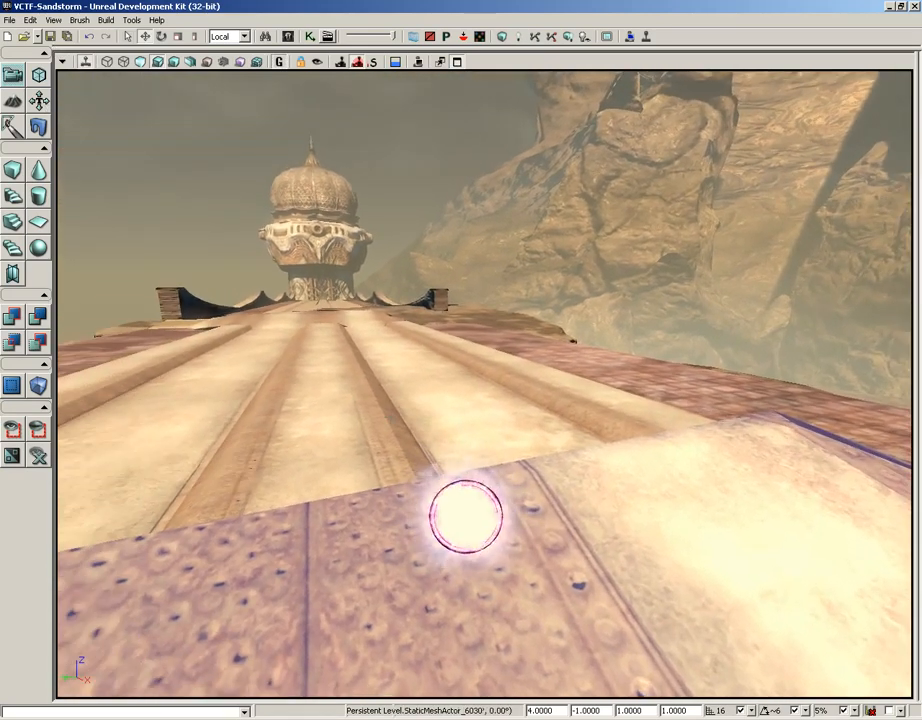
Open the P_WP_ShockRifle_Ball particle system in the Cascade editor from the Content Browser.
left_click(287, 36)
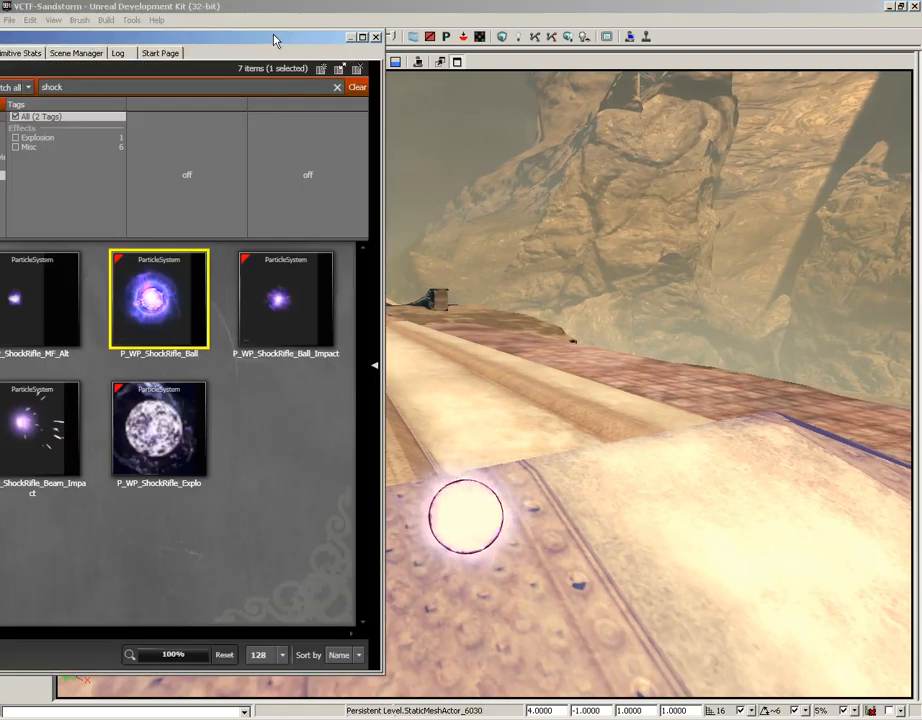
left_click_drag(275, 40, 690, 24)
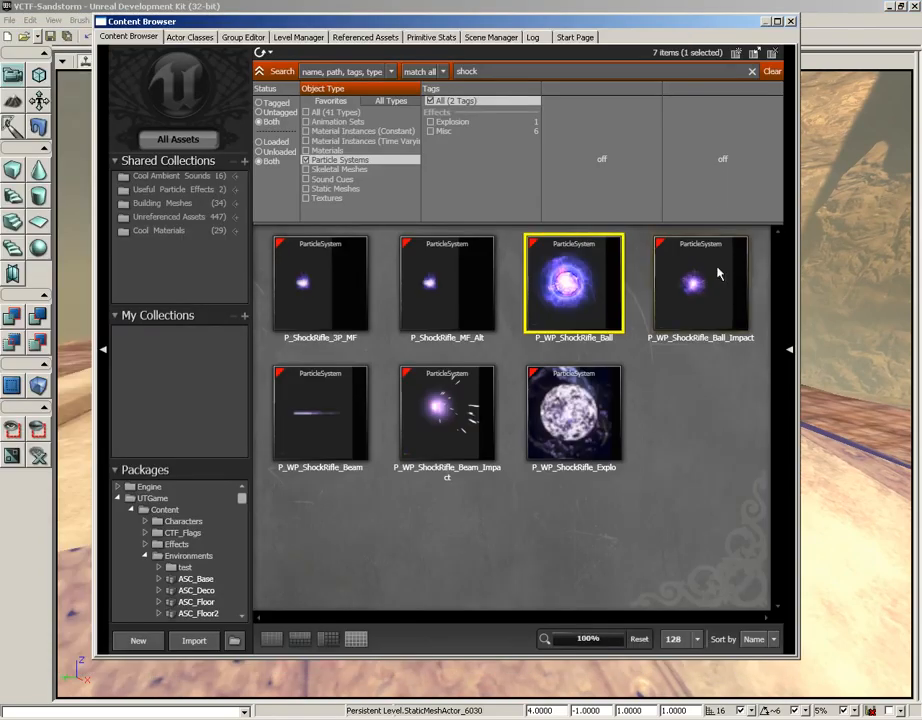
double_click(556, 289)
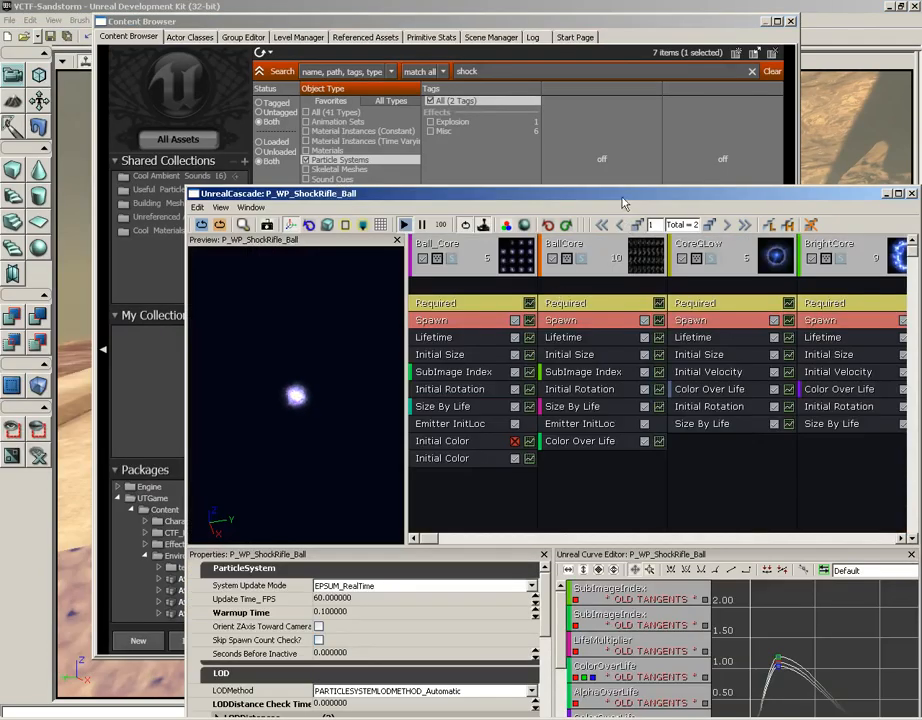
left_click_drag(622, 203, 537, 80)
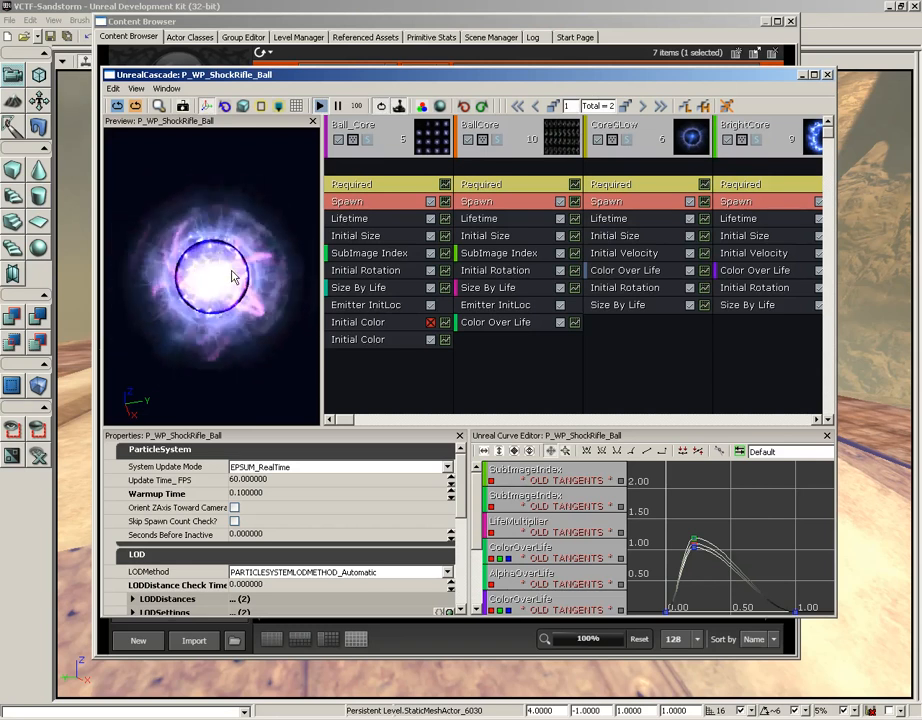
Compare LOD levels 1 and 2 of the shock ball in the preview, and close Cascade and the Content Browser.
left_click(643, 108)
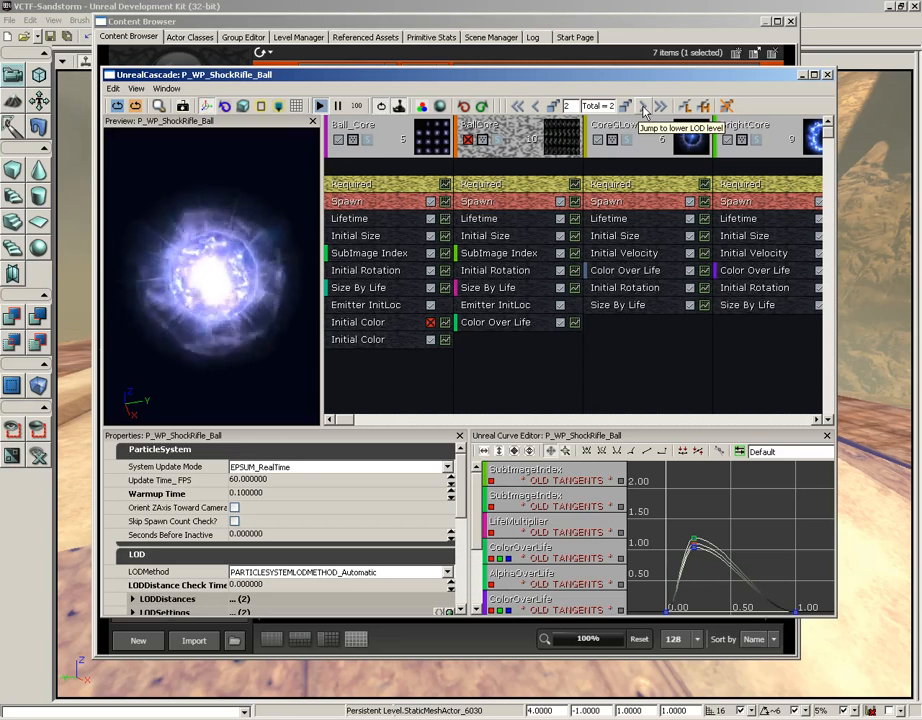
left_click(537, 106)
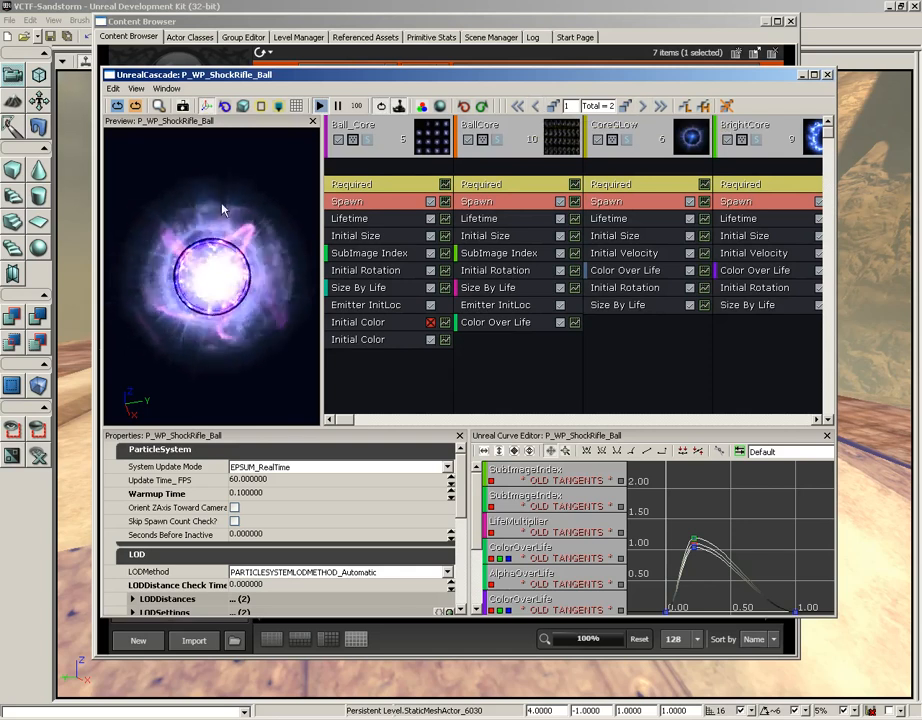
left_click(642, 107)
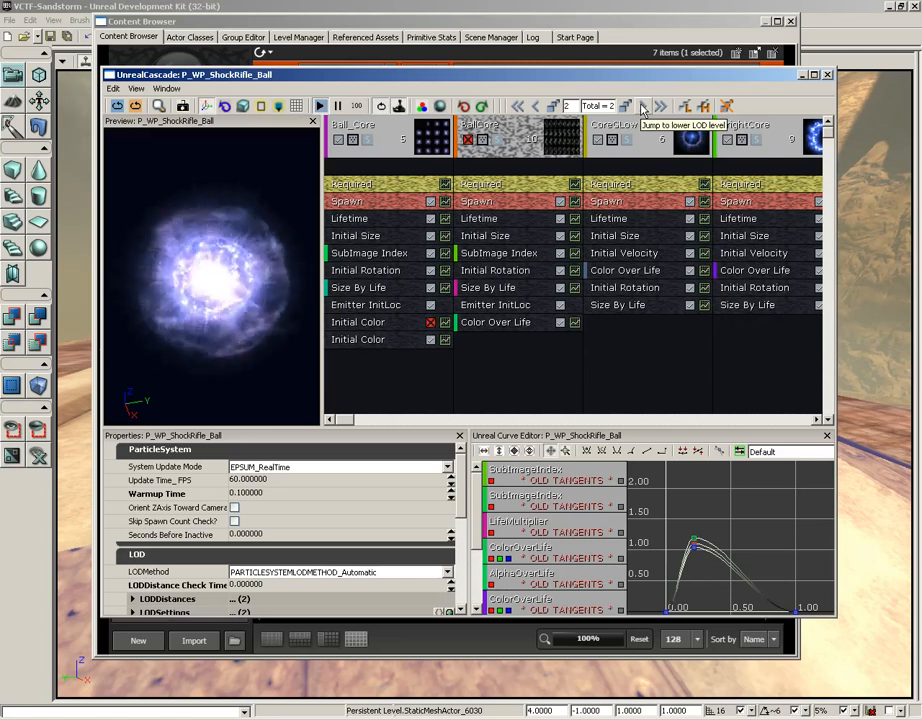
left_click(827, 74)
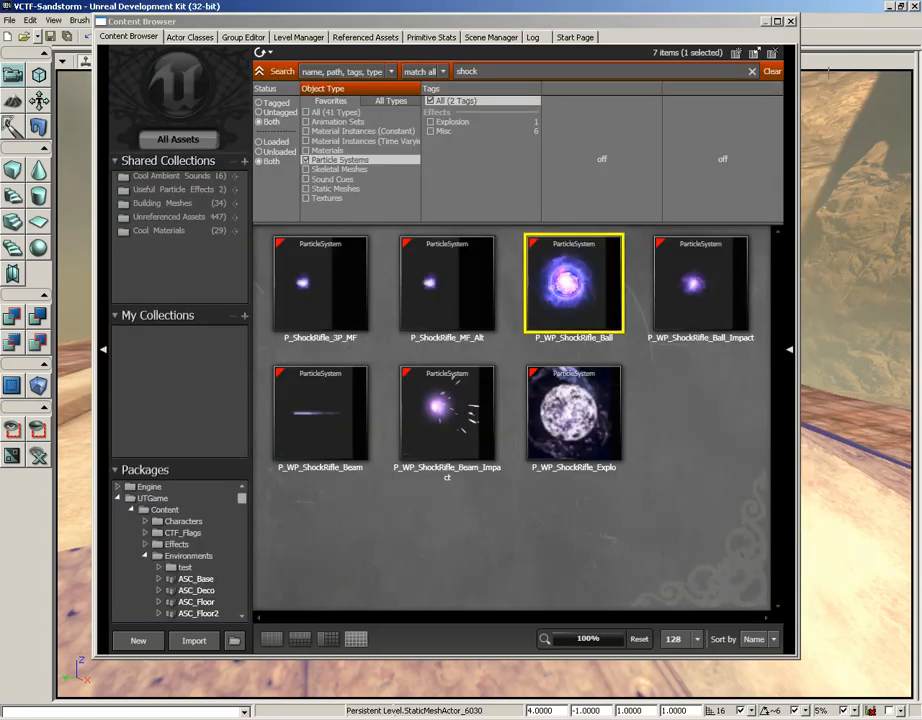
left_click(791, 22)
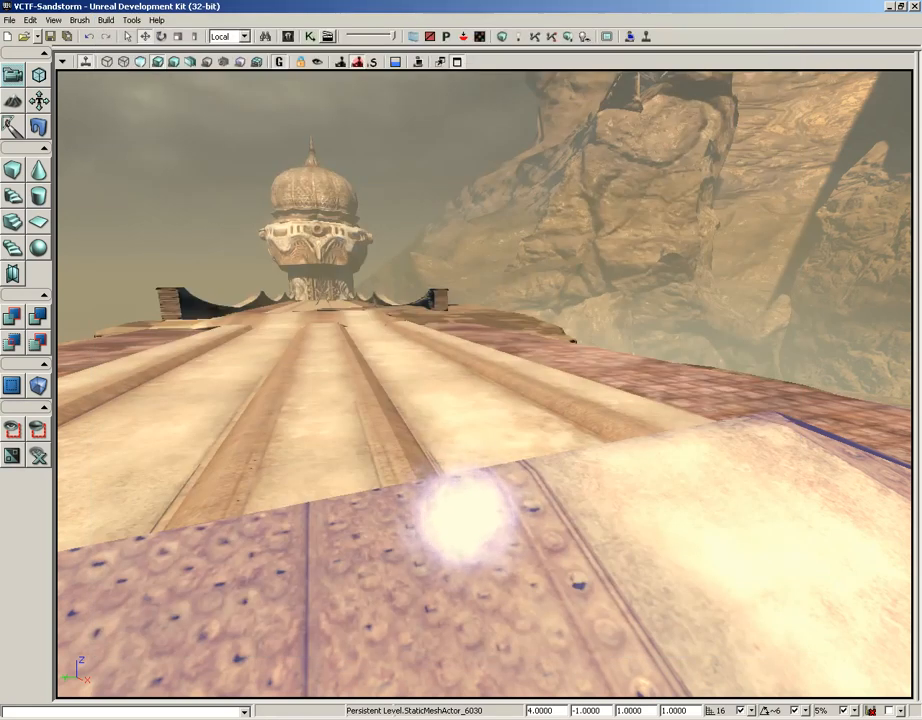
right_click_drag(497, 317, 453, 278)
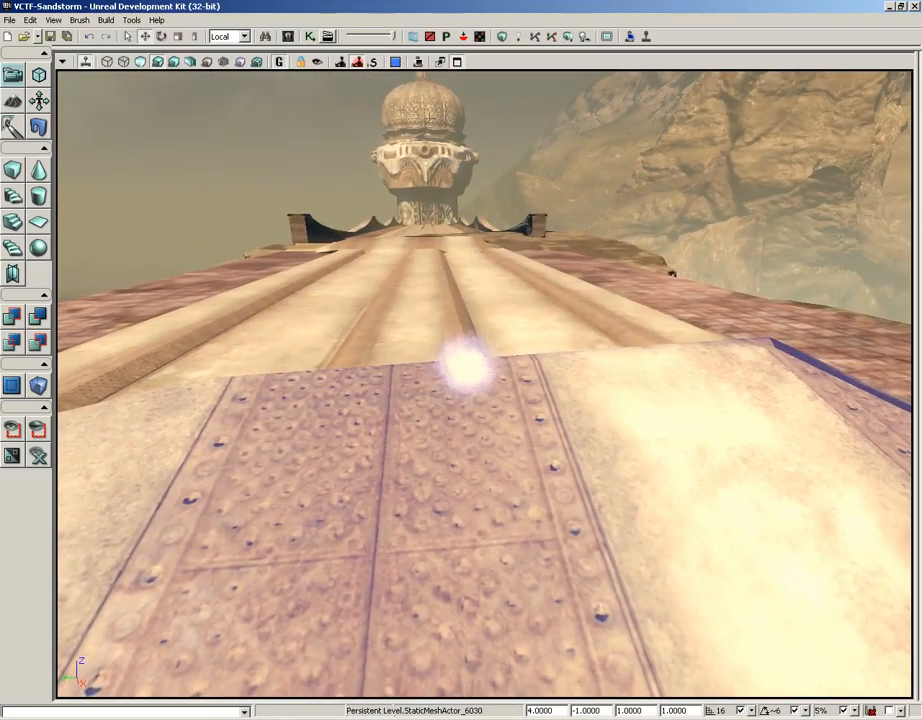
Turn on distance-based LOD for particle systems and view the shock ball on the roof from close up and from far away.
left_click(394, 65)
right_click_drag(502, 230, 495, 194)
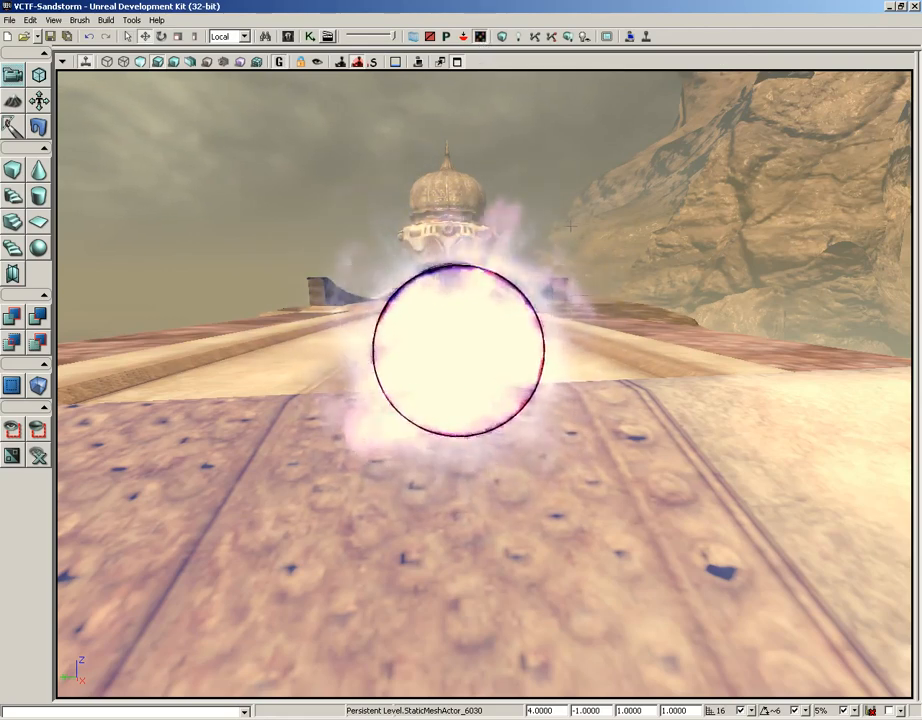
right_click_drag(571, 226, 555, 211)
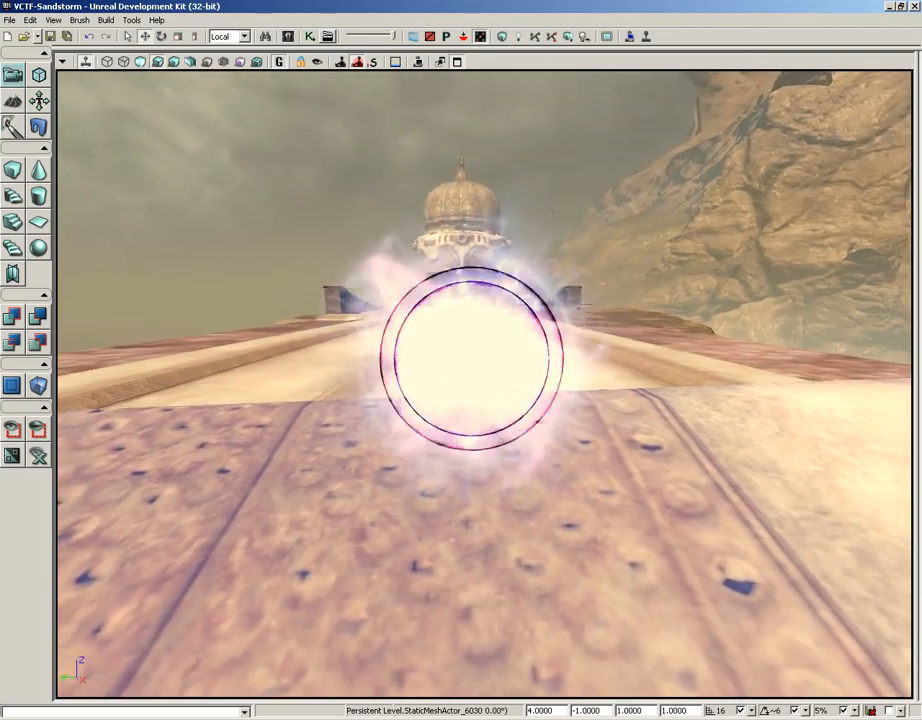
left_click_drag(555, 211, 551, 229)
key("s")
right_click_drag(484, 384, 498, 394)
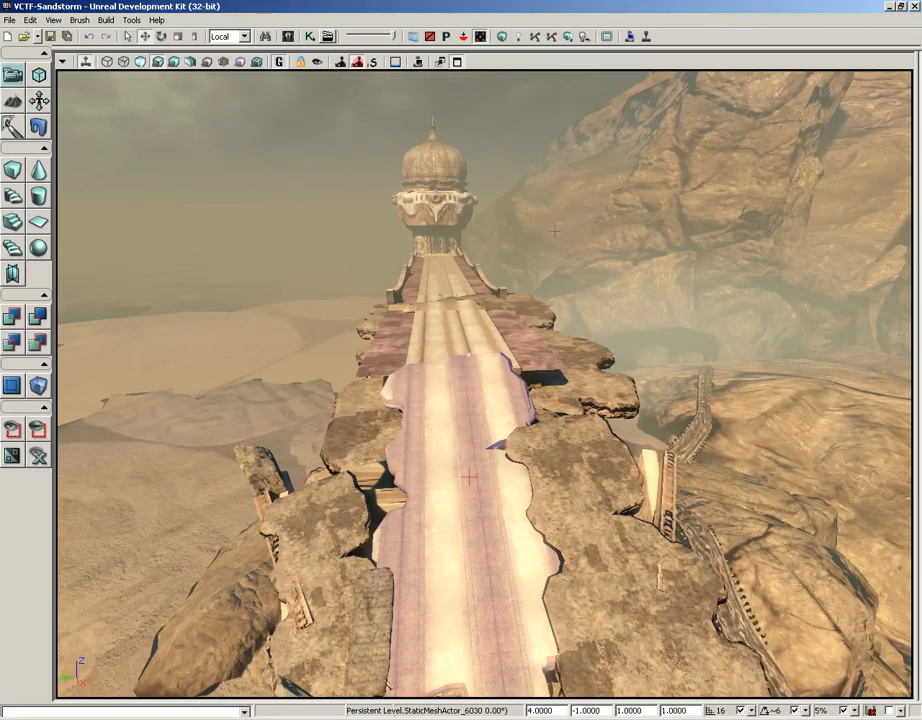
Examine how the shock ball's LOD switches by moving the camera back and forth across the transition distance.
key("w")
mouse_move(545, 217)
right_mouse_down()
mouse_move(546, 230)
mouse_move(544, 216)
right_mouse_up()
key("w")
key("s")
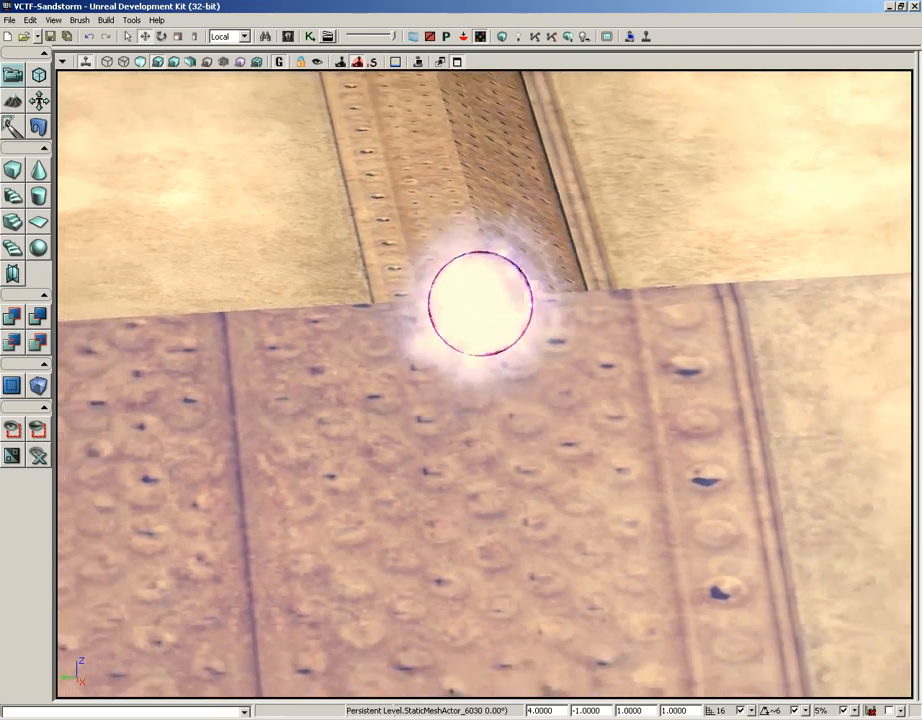
key("w")
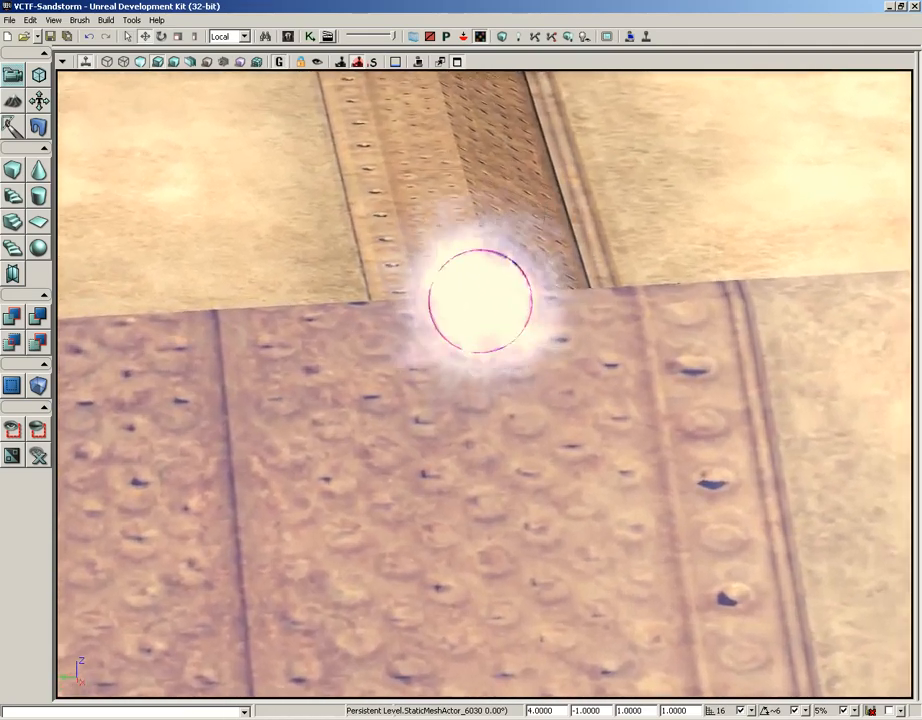
key("s")
key("w")
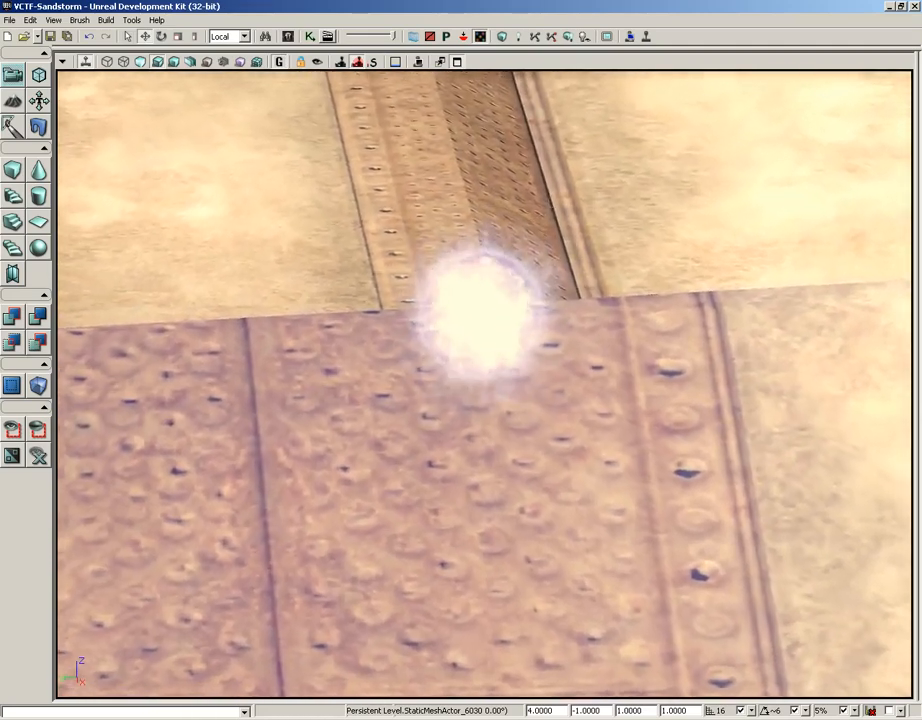
mouse_move(544, 216)
right_mouse_down()
mouse_move(544, 120)
mouse_move(556, 212)
right_mouse_up()
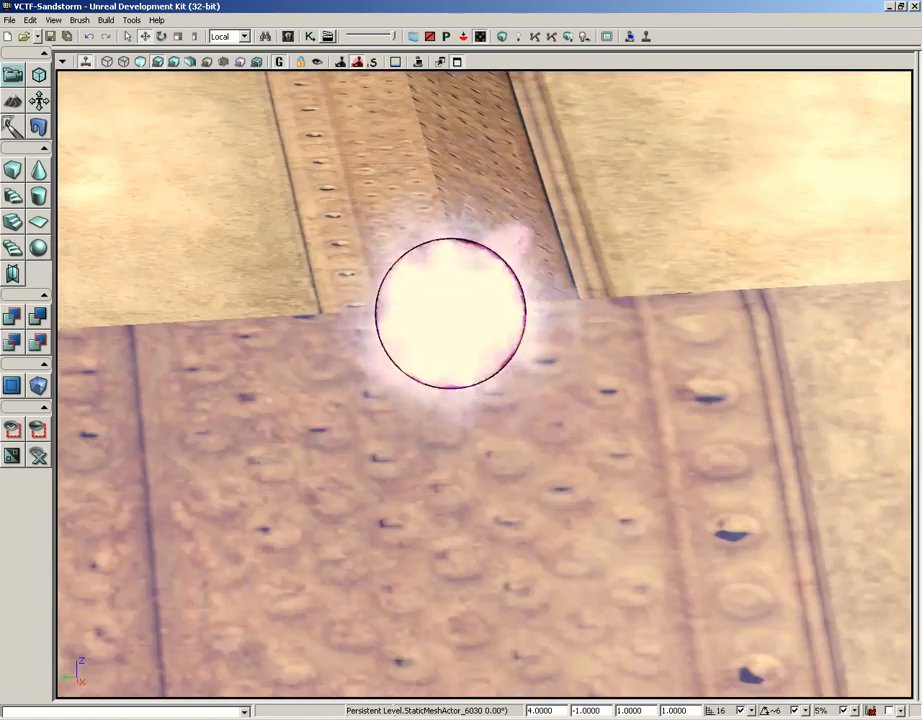